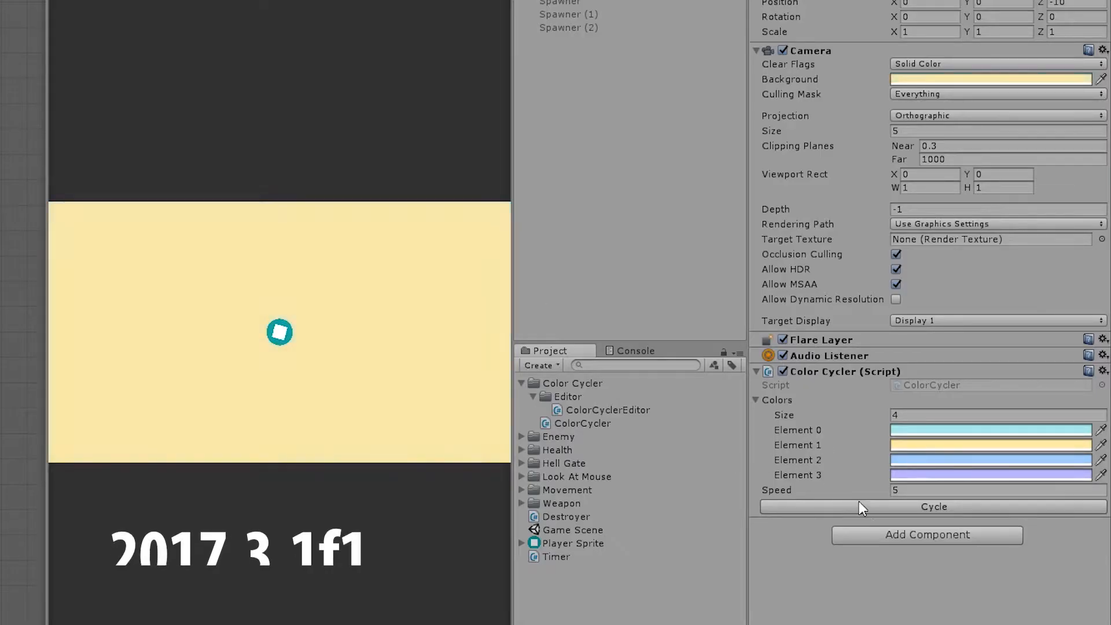
# Advance the camera background colour twice using the Color Cycler's Cycle button
pyautogui.click(854, 508)
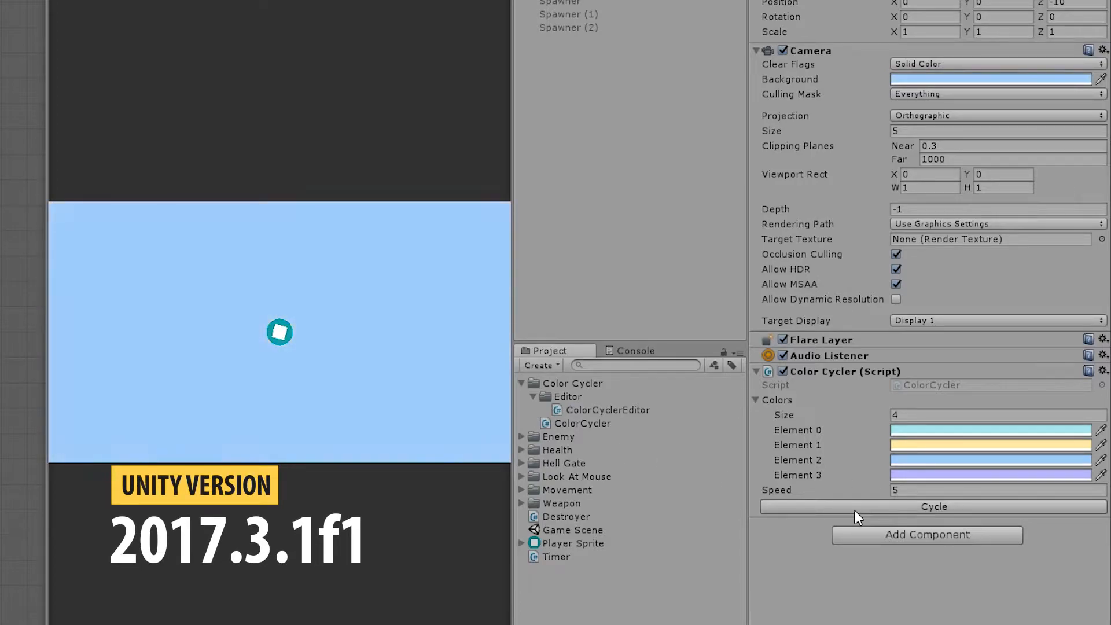
pyautogui.click(853, 509)
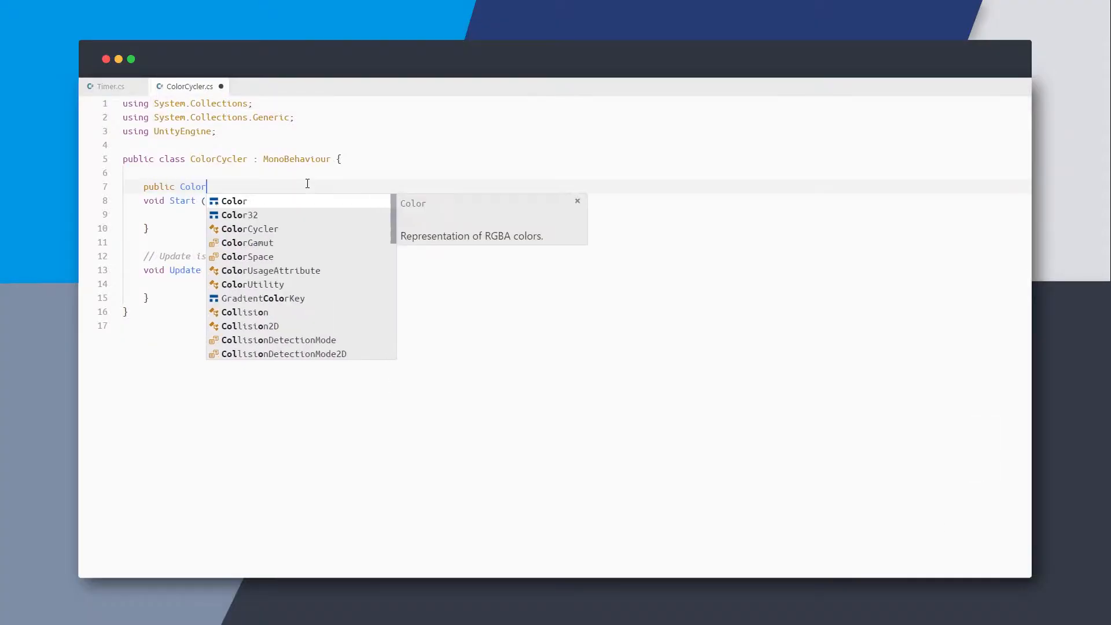
pyautogui.write('[] Colors;')
# Declare public Color[] Colors, remove the default Start and Update methods, and save
pyautogui.press('Return')
pyautogui.moveTo(123, 200); pyautogui.dragTo(152, 230)
pyautogui.press('BackSpace')
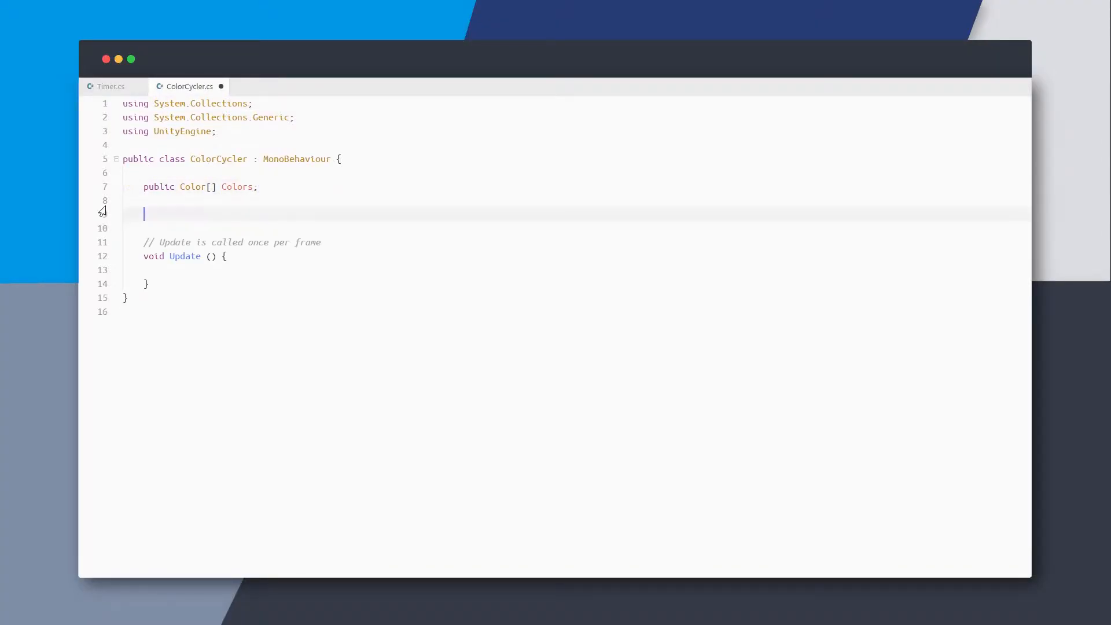
pyautogui.write('public void Cy')
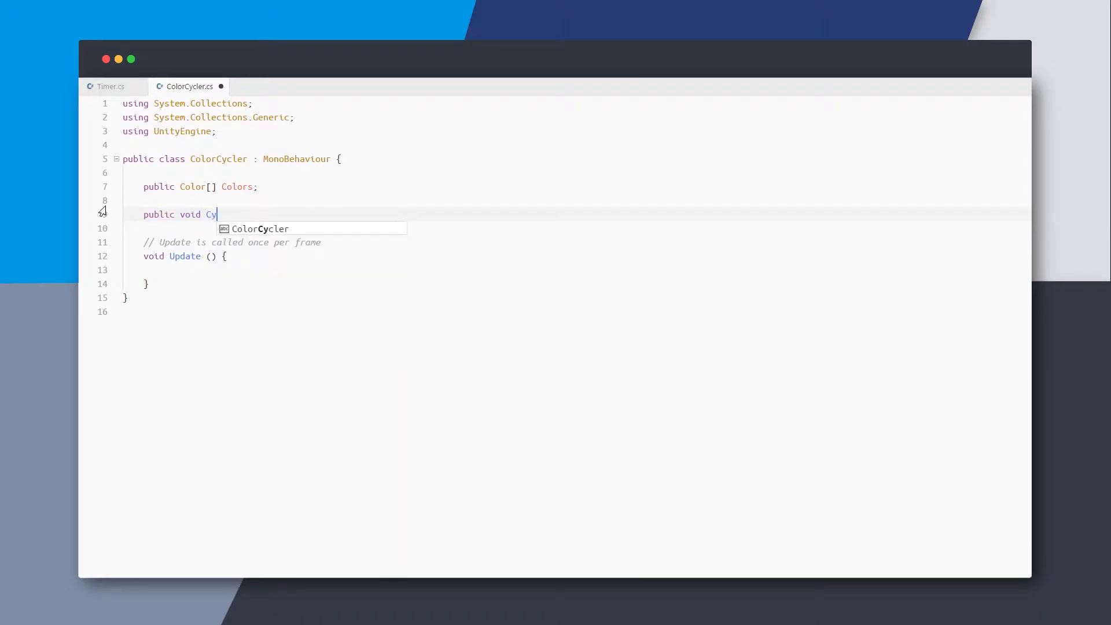
pyautogui.write('cleColor(){')
pyautogui.press('Return')
pyautogui.write('StartCoroutine(LerpColor')
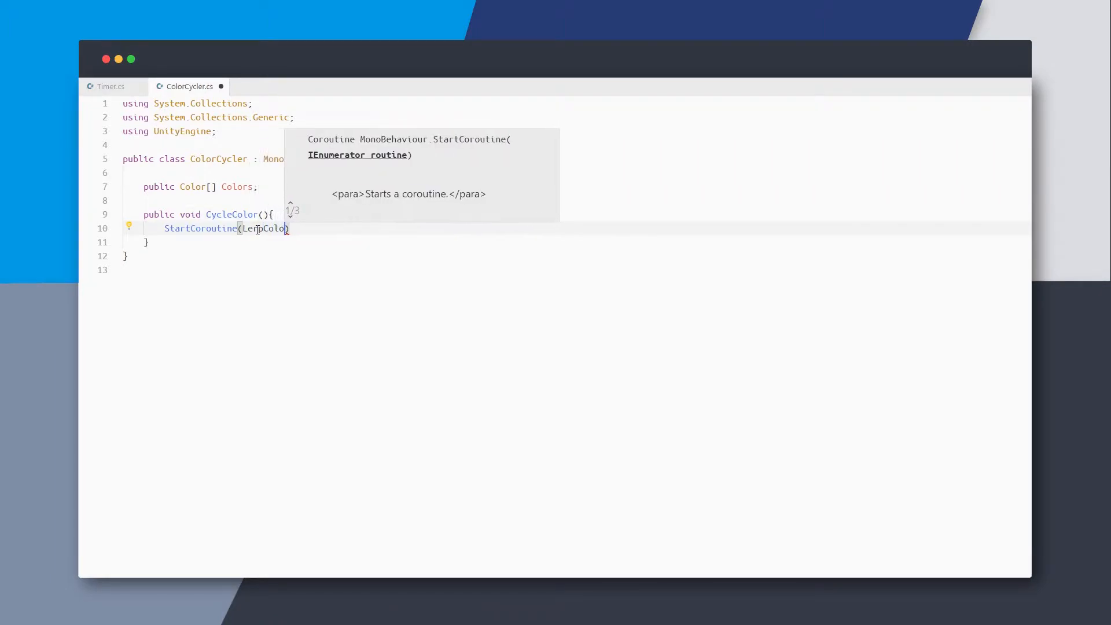
pyautogui.write('r')
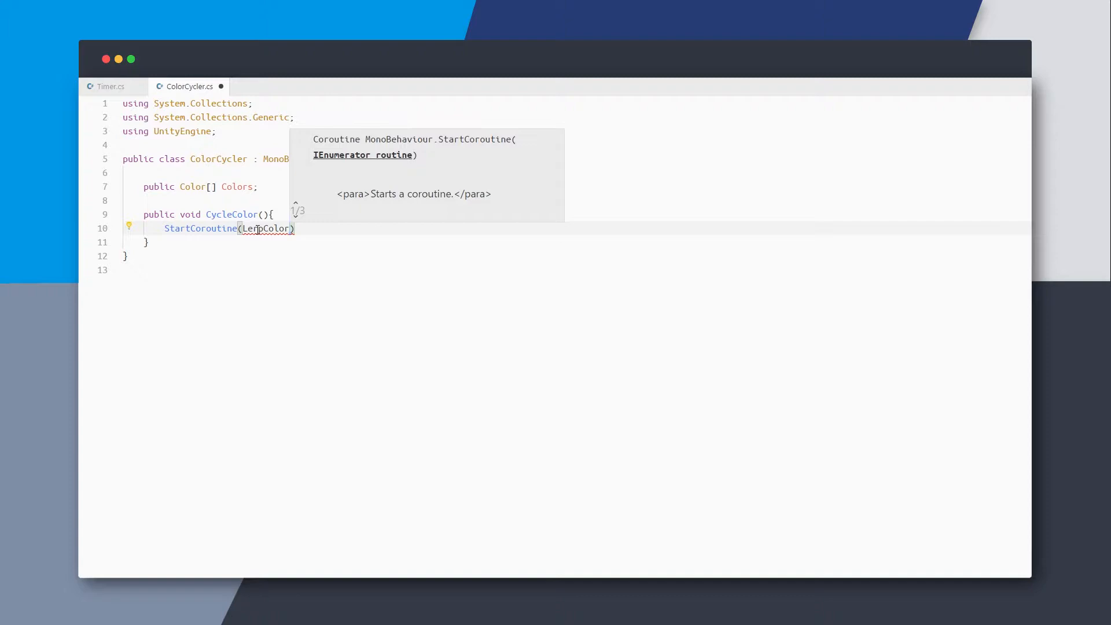
pyautogui.write('());')
pyautogui.hotkey('ctrl', 's')
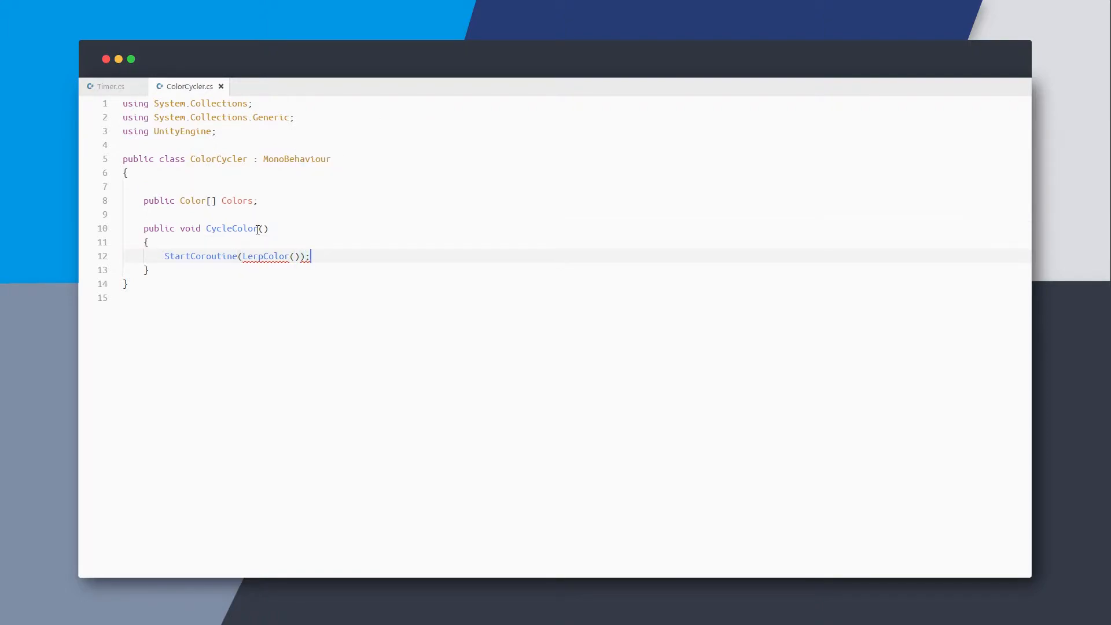
# Add an int _currentIndex field initialised to 0 below the Colors array
pyautogui.click(288, 202)
pyautogui.press('Return')
pyautogui.write('int _')
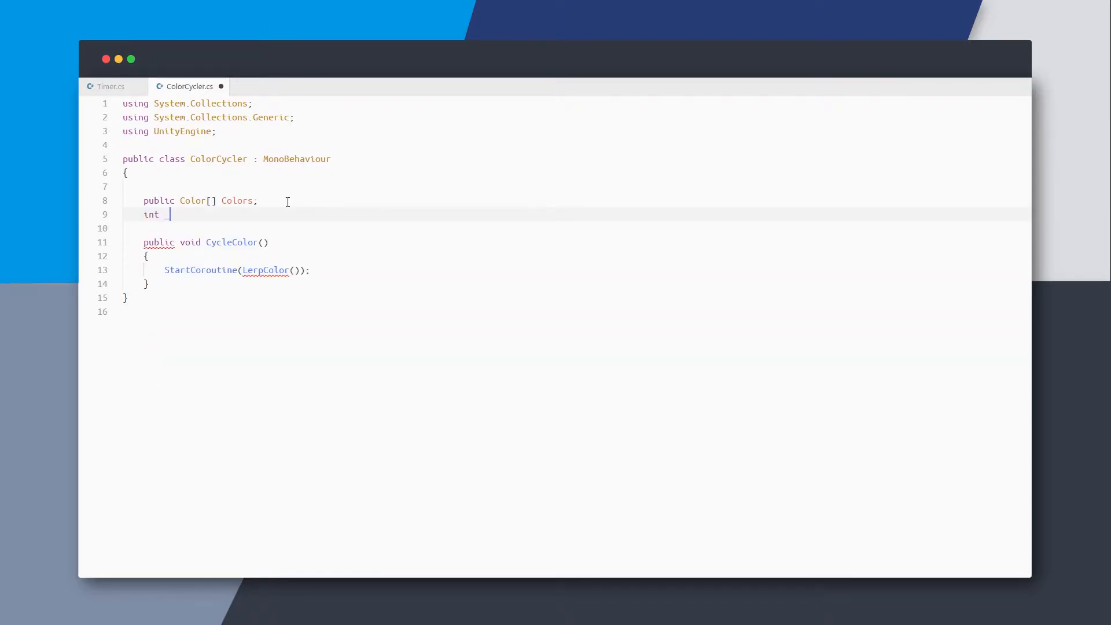
pyautogui.write(';')
pyautogui.press('Return')
pyautogui.press('Return')
pyautogui.press('Up')
pyautogui.press('Up')
pyautogui.press('Left')
pyautogui.write('0')
pyautogui.press('Down')
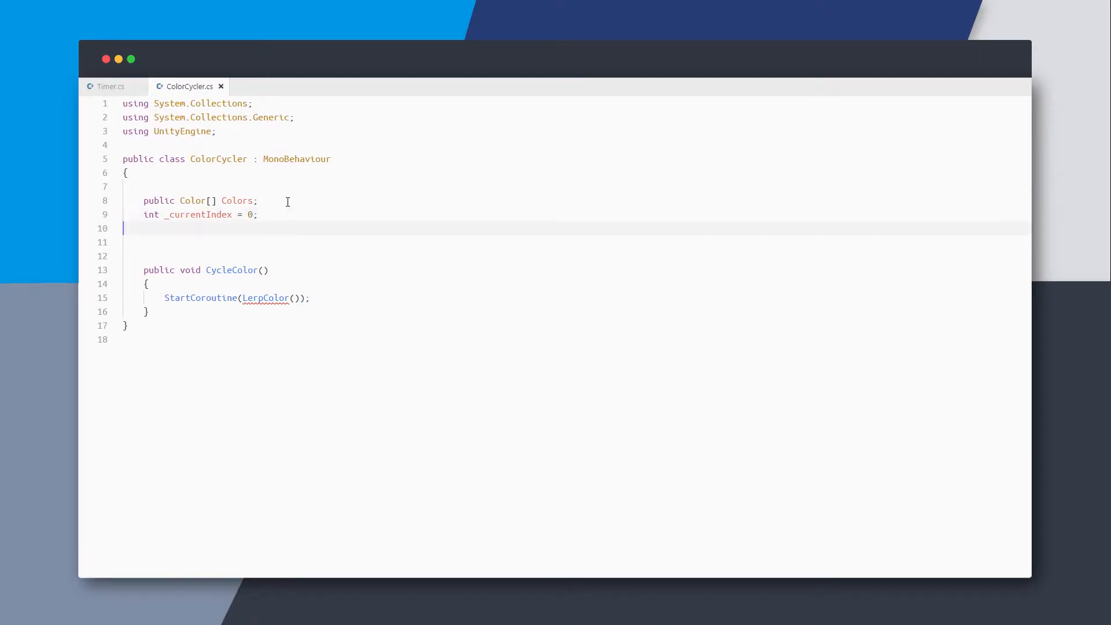
pyautogui.write('void Start(){')
# Add a Camera _cam field and a Start method getting the Camera and using Colors[_currentIndex]
pyautogui.press('Return')
pyautogui.press('Up')
pyautogui.press('Up')
pyautogui.write('Camera ')
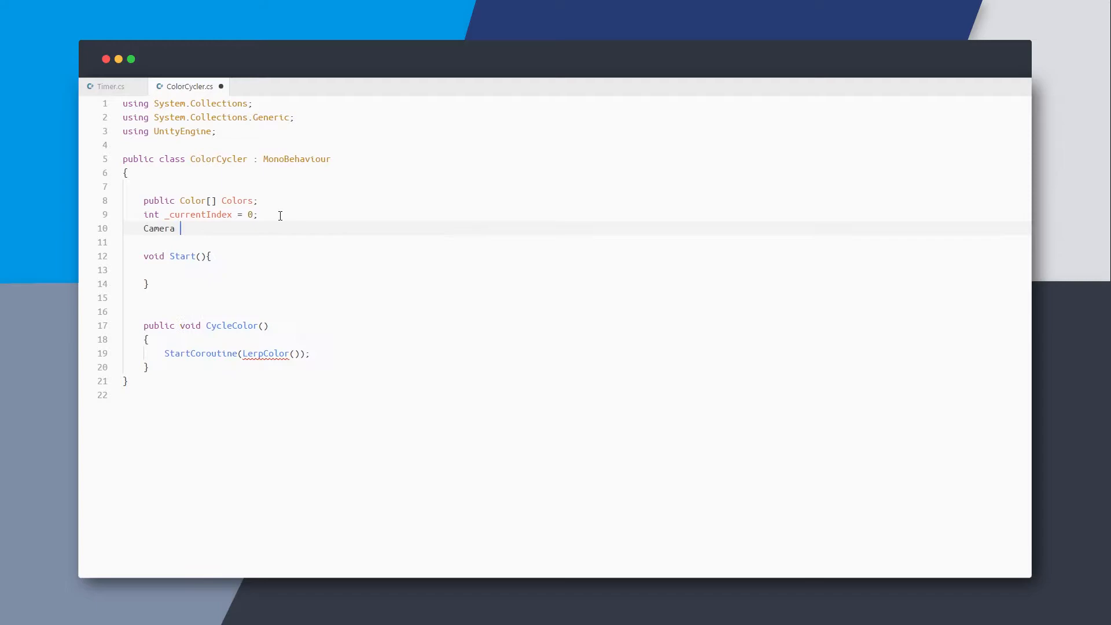
pyautogui.write('_cam;')
pyautogui.press('Down')
pyautogui.press('Down')
pyautogui.write('_cam = GetComponent')
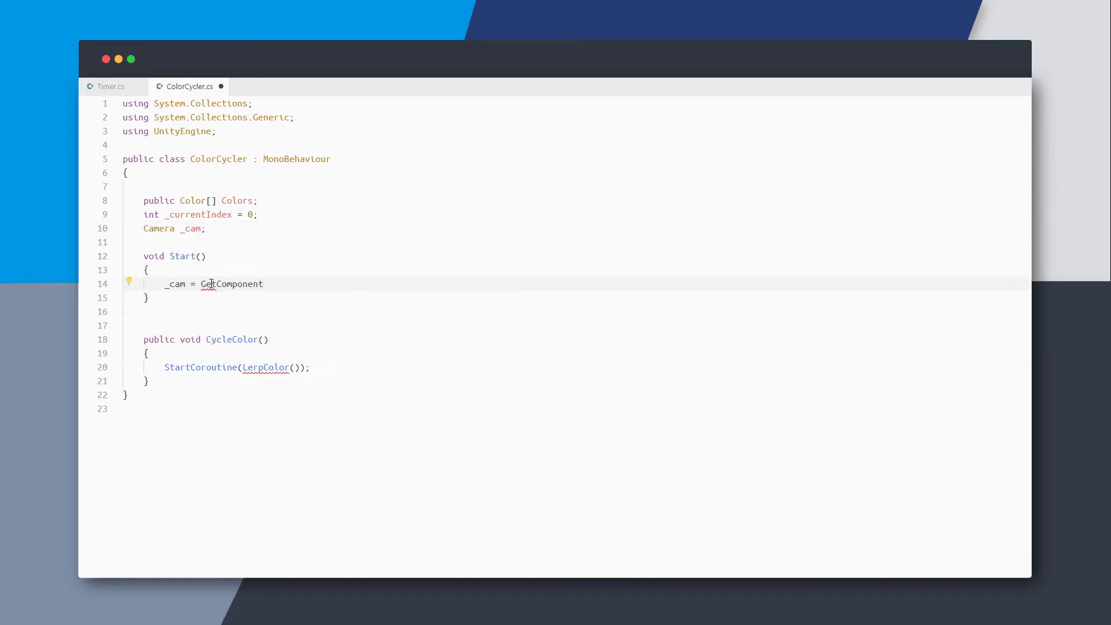
pyautogui.write('<Camera>();')
pyautogui.press('Return')
pyautogui.write('_cam.backgroundColor')
pyautogui.write('Colors')
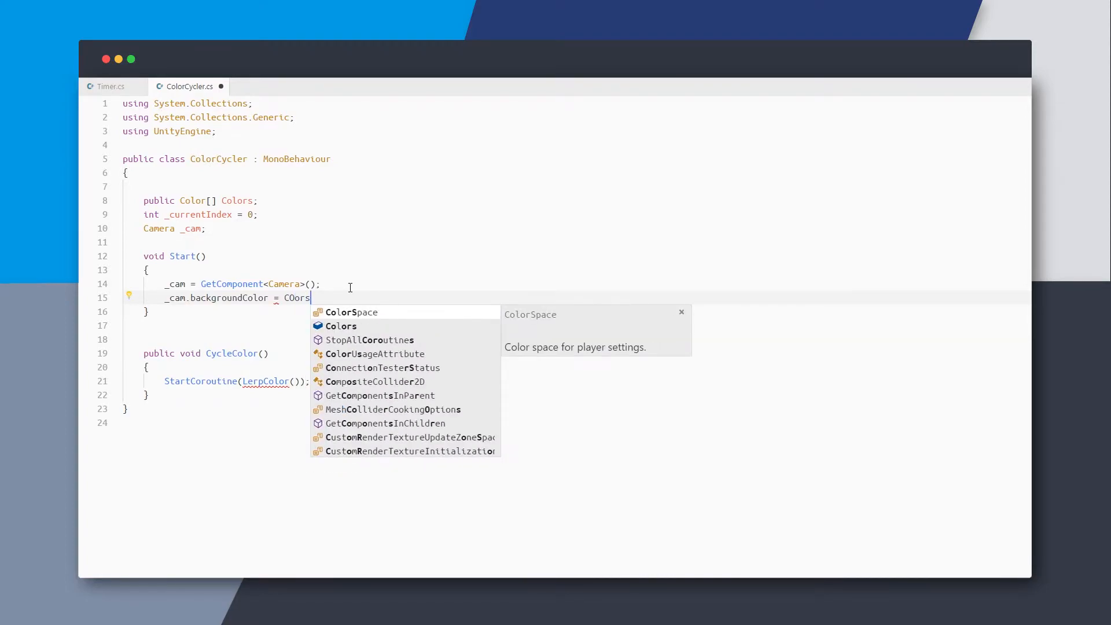
pyautogui.press('Escape')
pyautogui.write('_')
pyautogui.press('Tab')
pyautogui.press('Right')
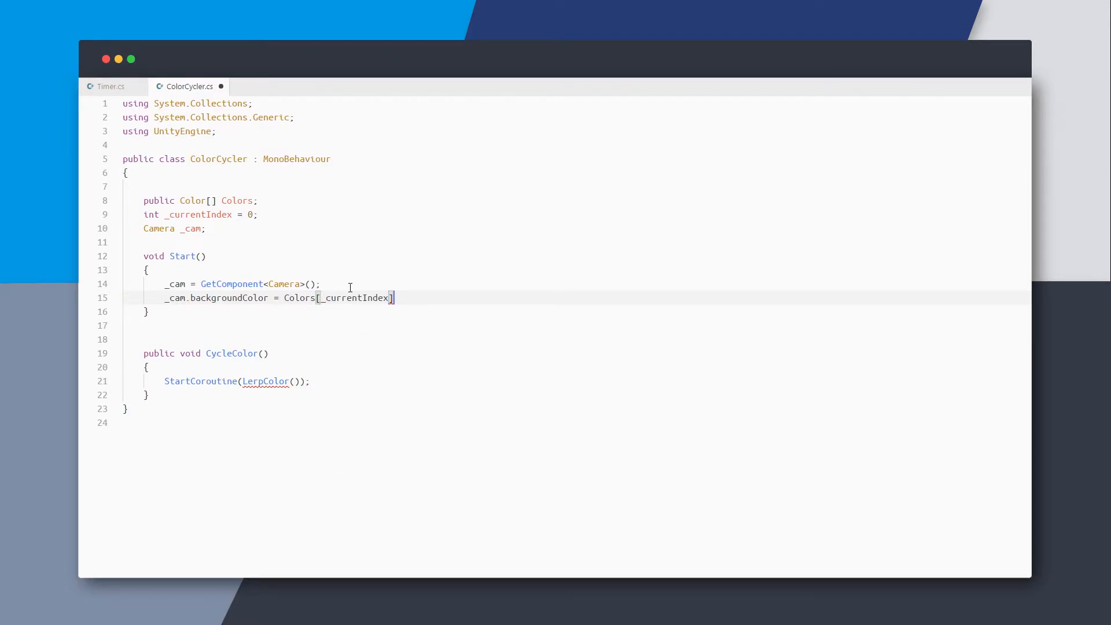
# Add a SetColor(Color) method that assigns the camera backgroundColor, and save
pyautogui.press('Down')
pyautogui.press('Down')
pyautogui.press('Return')
pyautogui.press('Return')
pyautogui.press('Up')
pyautogui.write('public void SetC')
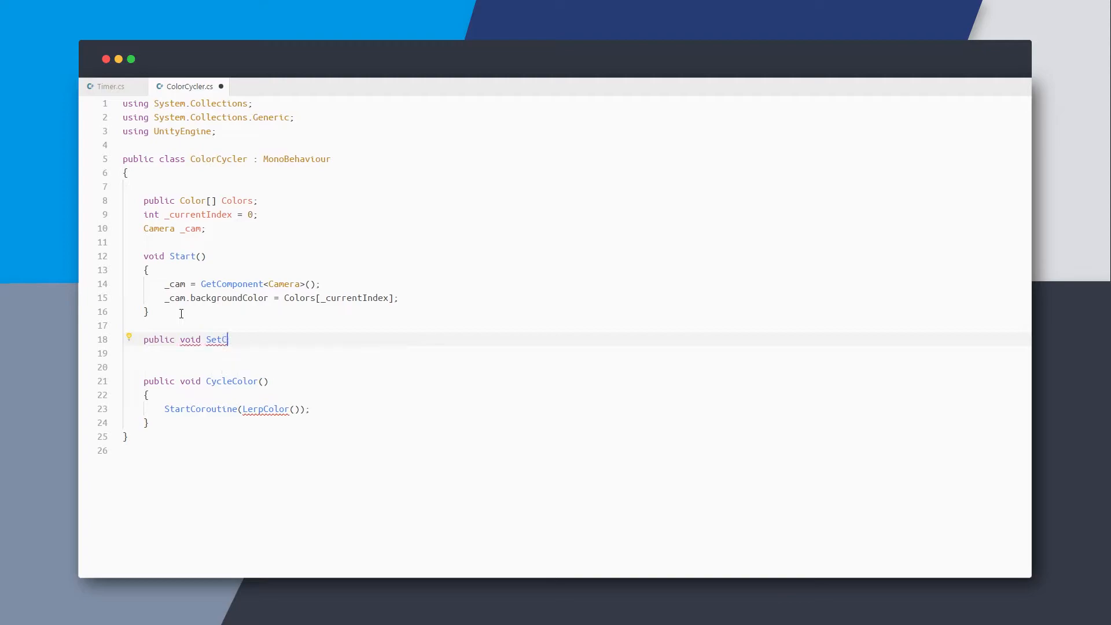
pyautogui.write('olor(Color color')
pyautogui.press('End')
pyautogui.write('{')
pyautogui.press('Return')
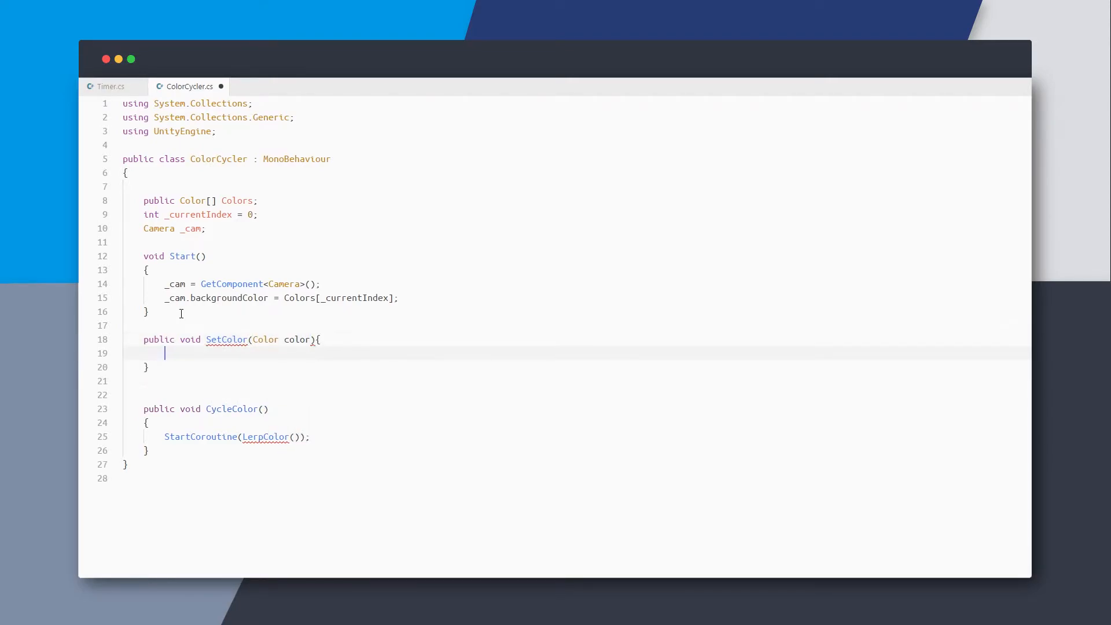
pyautogui.write('_cam.ba')
pyautogui.press('Tab')
pyautogui.write('= color')
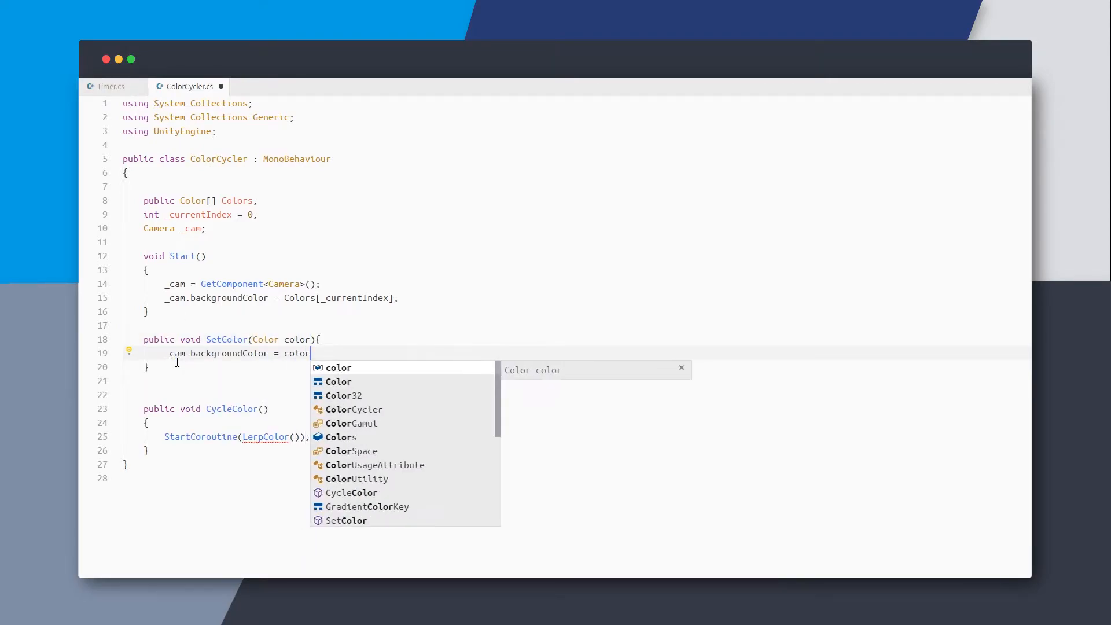
pyautogui.write(';')
pyautogui.hotkey('ctrl', 's')
# Make Start reset _currentIndex and call SetColor(Colors[_currentIndex]) instead of setting the colour directly
pyautogui.moveTo(399, 297); pyautogui.dragTo(163, 297)
pyautogui.hotkey('ctrl', 'x')
pyautogui.write('(Colors[')
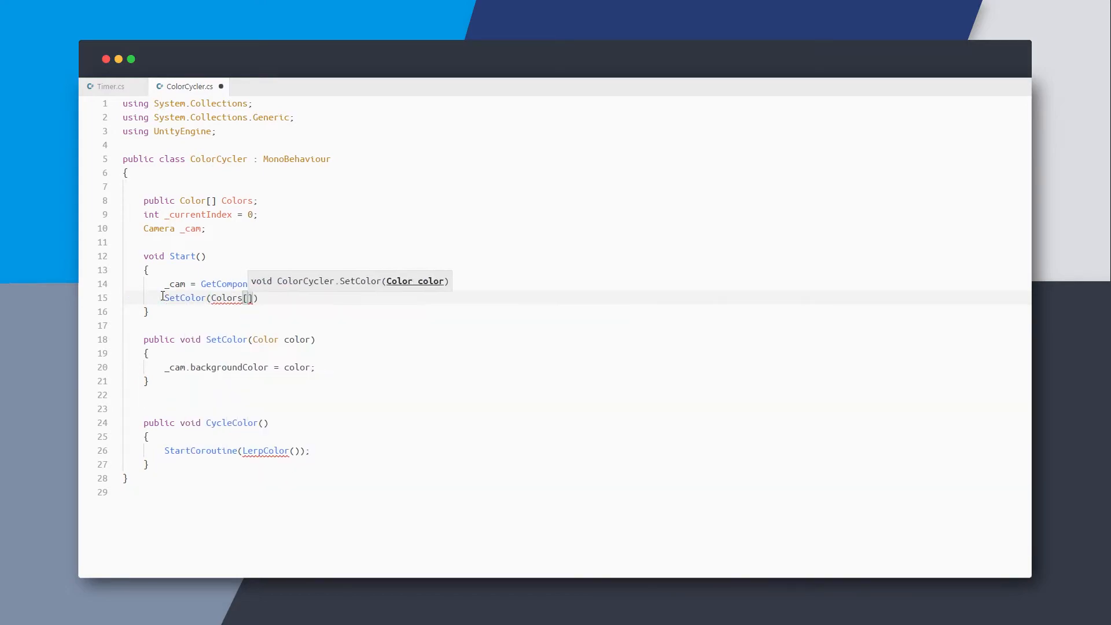
pyautogui.write('_currentIndex]);')
pyautogui.press('Up')
pyautogui.press('End')
pyautogui.press('Return')
pyautogui.write('_curre')
pyautogui.press('Tab')
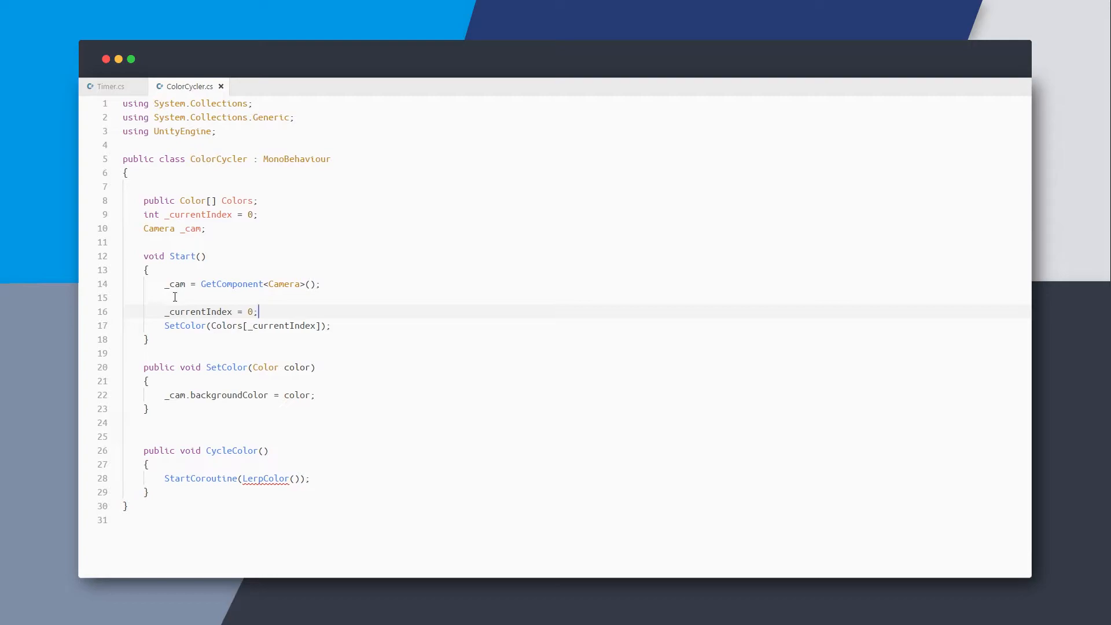
# Call StopAllCoroutines() in CycleColor before starting the LerpColor coroutine
pyautogui.click(170, 491)
pyautogui.press('Return')
pyautogui.press('Return')
pyautogui.write('IEnumerator S')
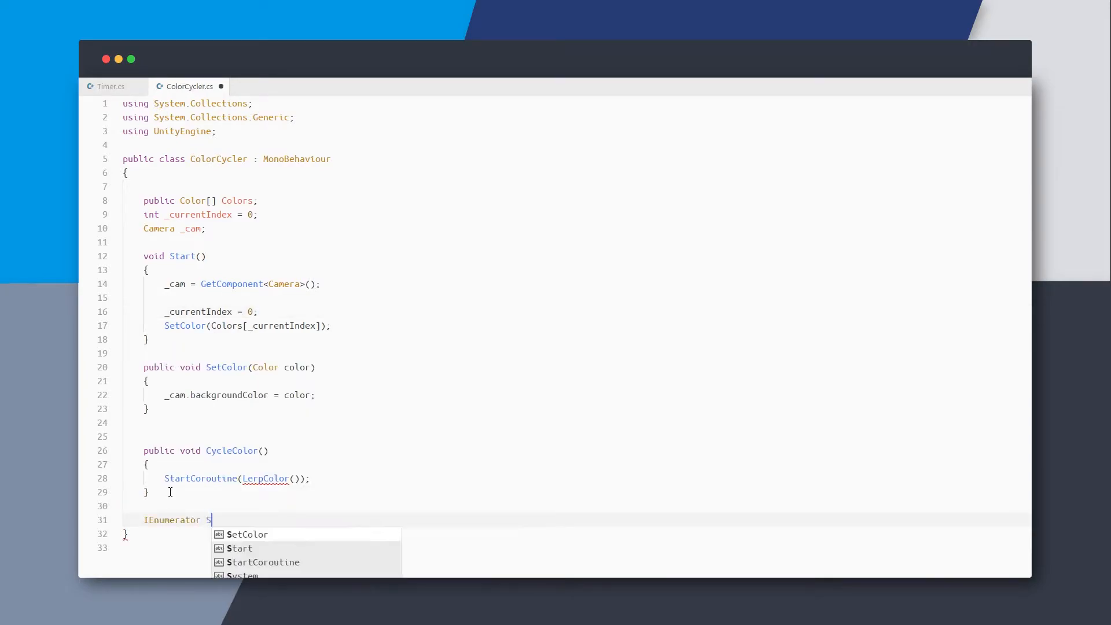
pyautogui.press('BackSpace')
pyautogui.write('LerpColor(){')
pyautogui.press('Return')
pyautogui.click(164, 479)
pyautogui.press('Return')
pyautogui.press('Up')
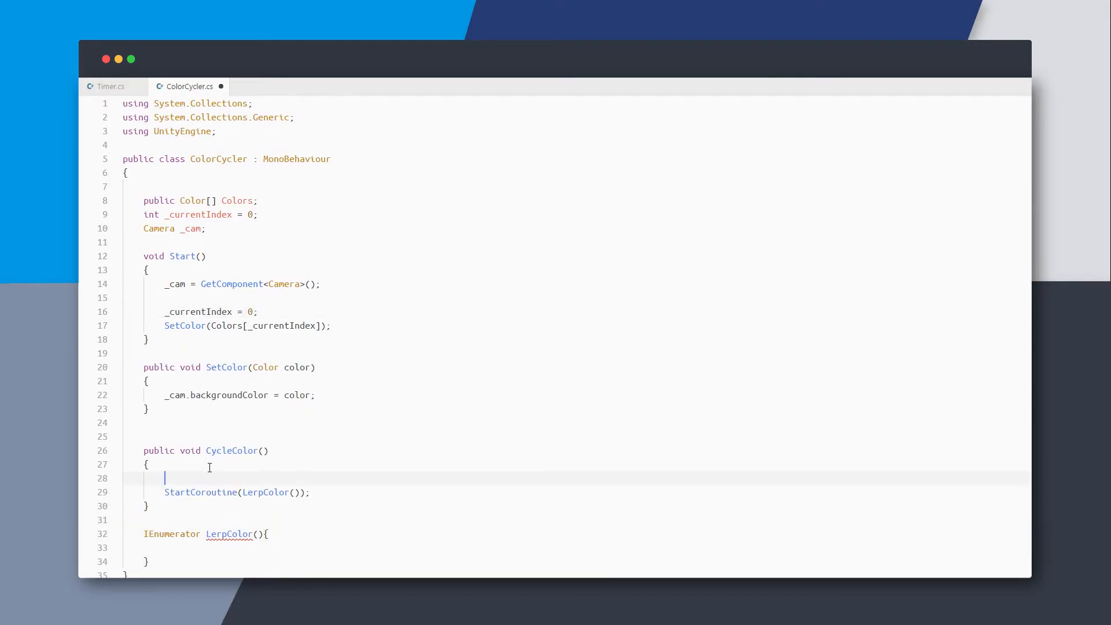
pyautogui.write('STopa')
pyautogui.press('Tab')
pyautogui.write('();')
# In LerpColor declare startColor and endColor, blend them with Color.Lerp and pass the result to SetColor
pyautogui.click(225, 561)
pyautogui.write('var startColor = Colors[')
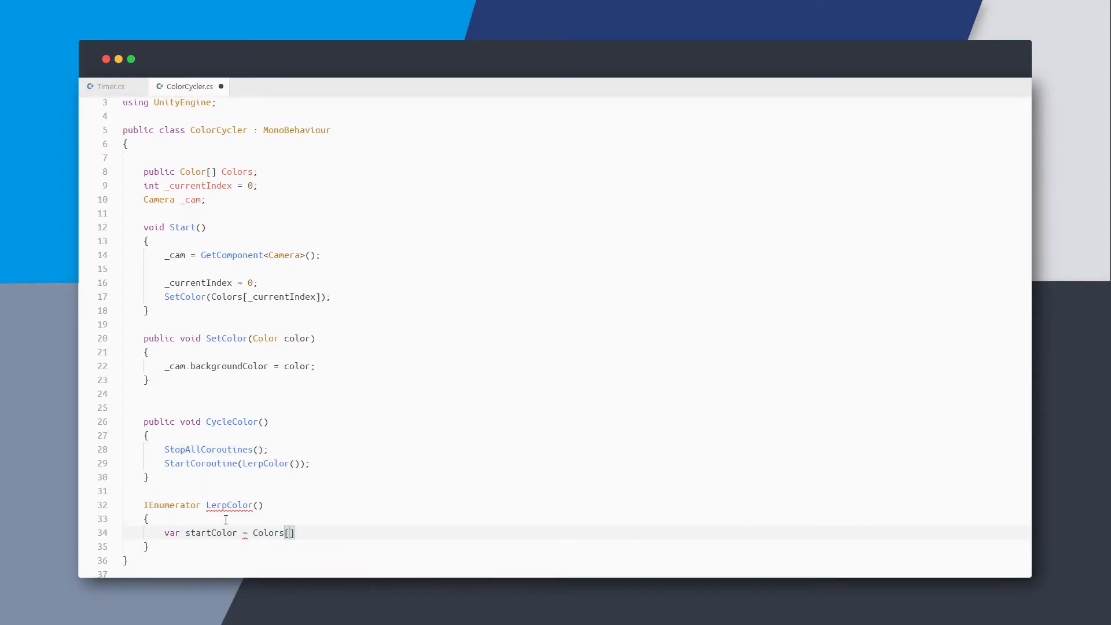
pyautogui.write('_currentIndex')
pyautogui.press('End')
pyautogui.press('Return')
pyautogui.write('Colors[_currentIndex++')
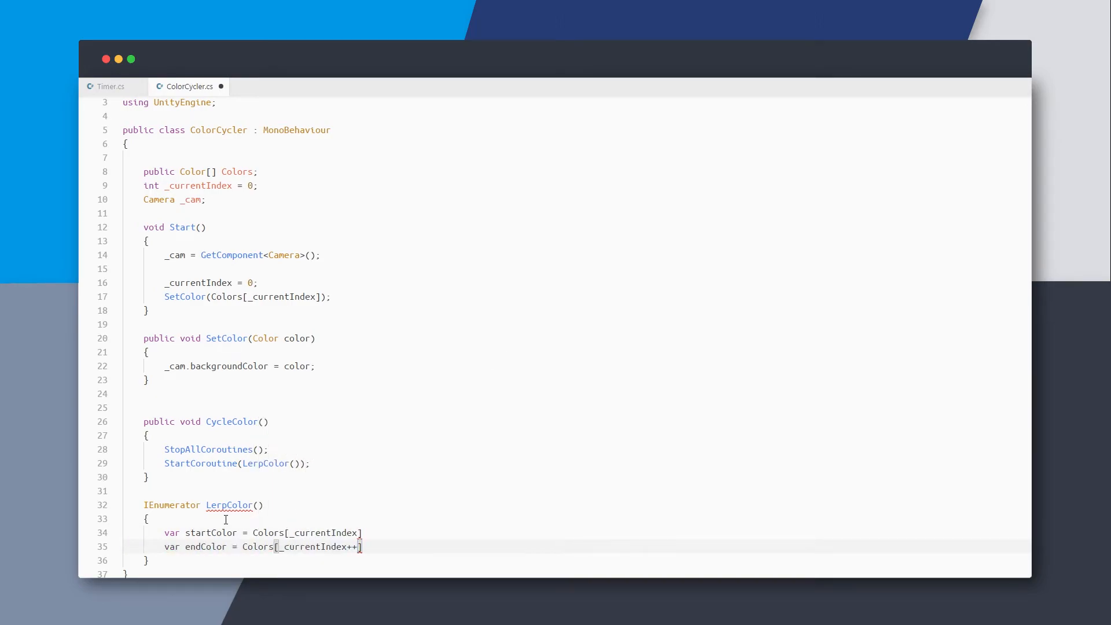
pyautogui.write(';')
pyautogui.press('Up')
pyautogui.press('End')
pyautogui.write(';')
pyautogui.press('Down')
pyautogui.press('End')
pyautogui.press('Return')
pyautogui.press('Return')
pyautogui.write('SetC')
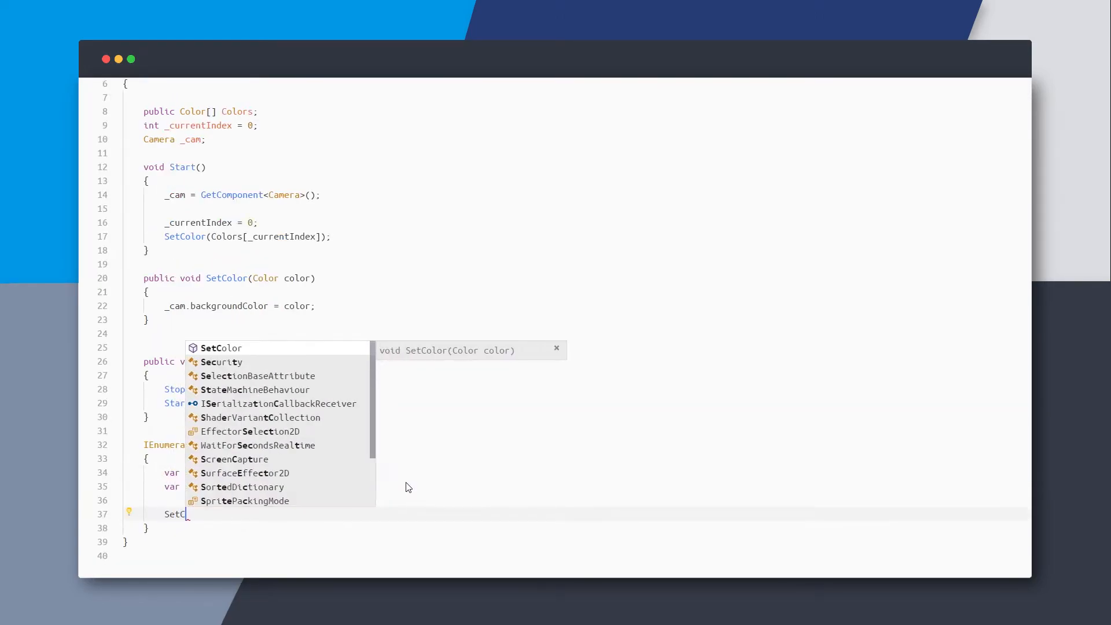
pyautogui.write('olor()')
pyautogui.press('Up')
pyautogui.press('Up')
pyautogui.press('End')
pyautogui.press('Return')
pyautogui.write('var color = ')
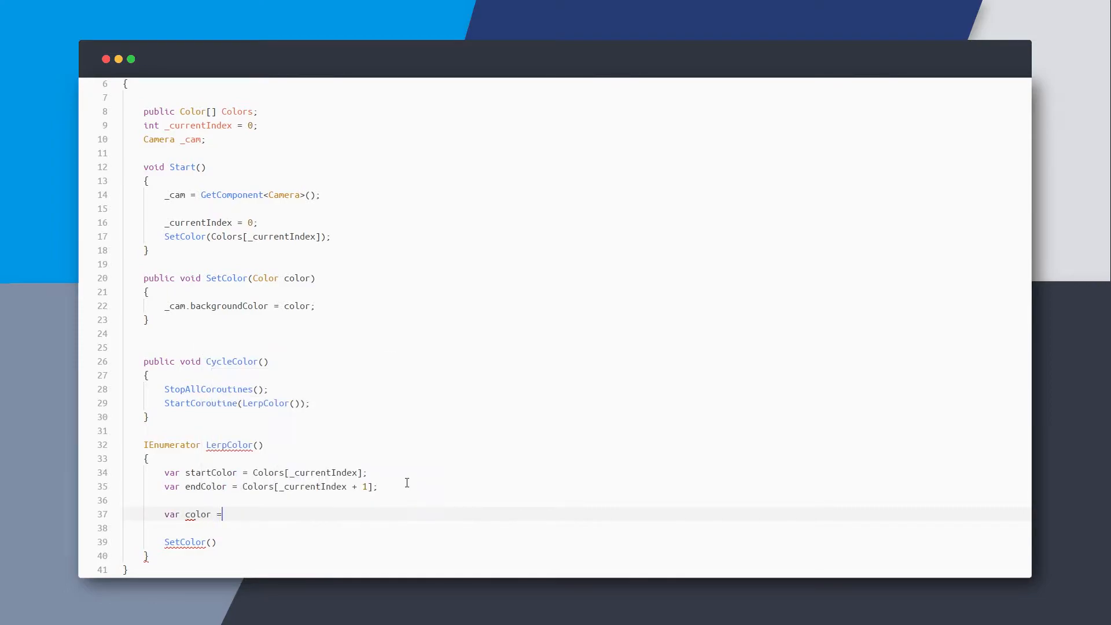
pyautogui.write('Color.Lerp(start')
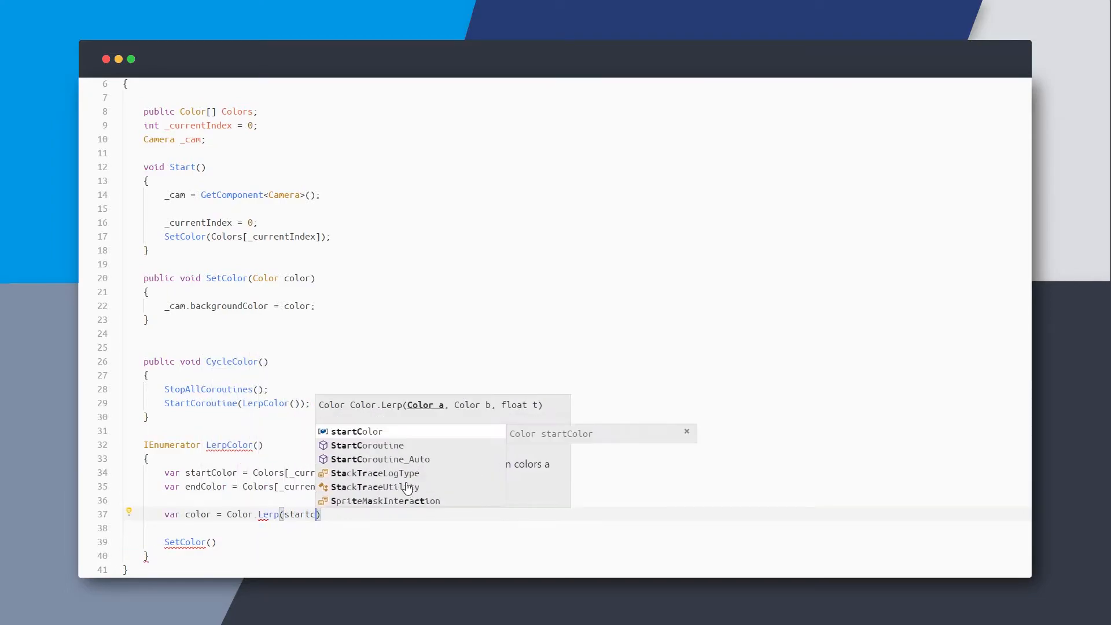
pyautogui.write('Color, endColor')
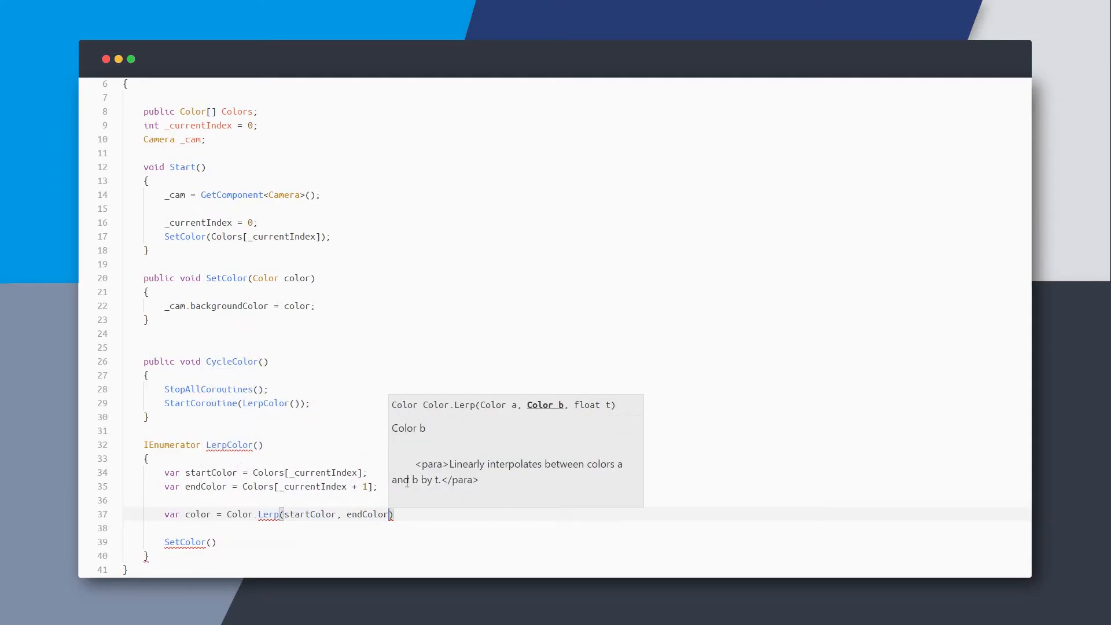
# Turn LerpColor into Update and move the lerp lines inside an if (_shouldChange) block
pyautogui.press('Escape')
pyautogui.press('Up')
pyautogui.press('Up')
pyautogui.press('Up')
pyautogui.press('End')
pyautogui.press('Return')
pyautogui.write('if(')
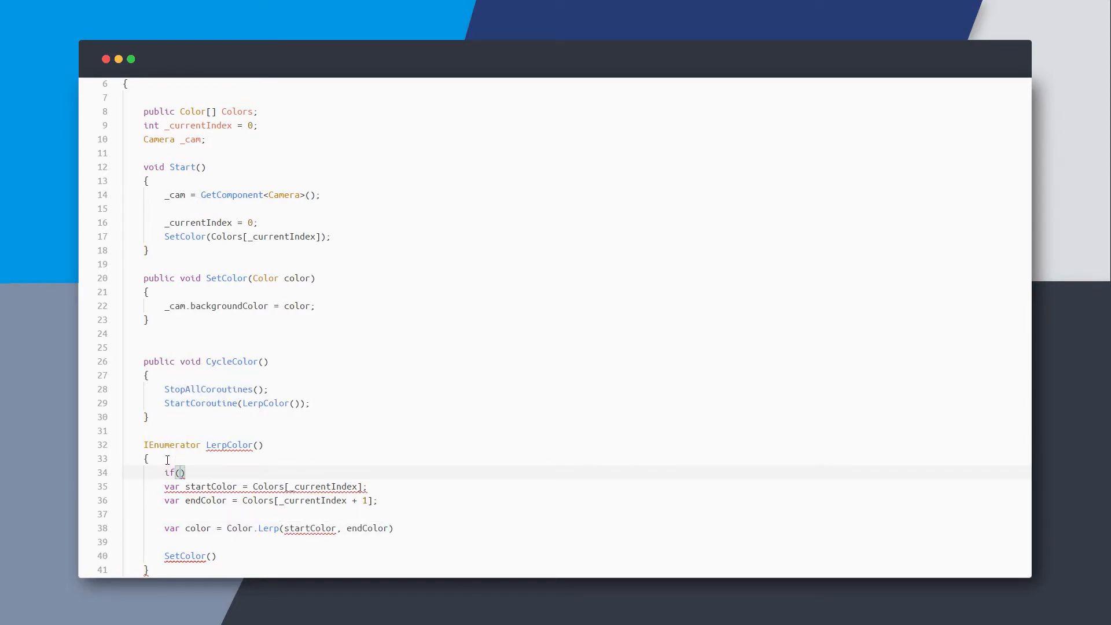
pyautogui.write('_should')
pyautogui.write(' {')
pyautogui.hotkey('shift', 'Down')
pyautogui.hotkey('shift', 'Down')
pyautogui.hotkey('shift', 'Down')
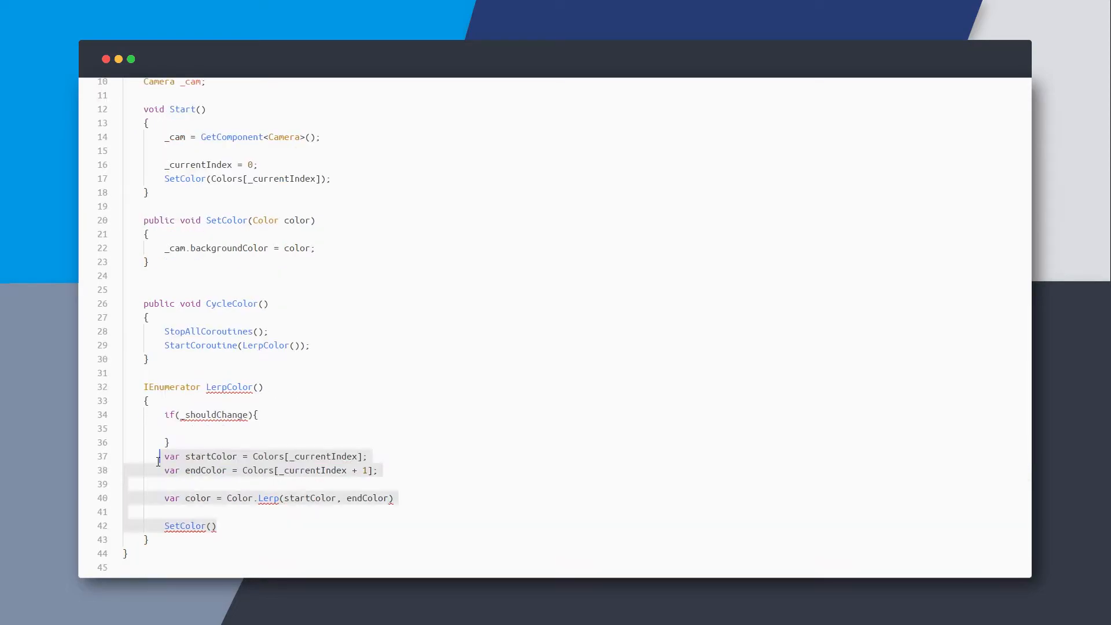
pyautogui.hotkey('ctrl', 'x')
pyautogui.hotkey('ctrl', 'v')
pyautogui.write(';')
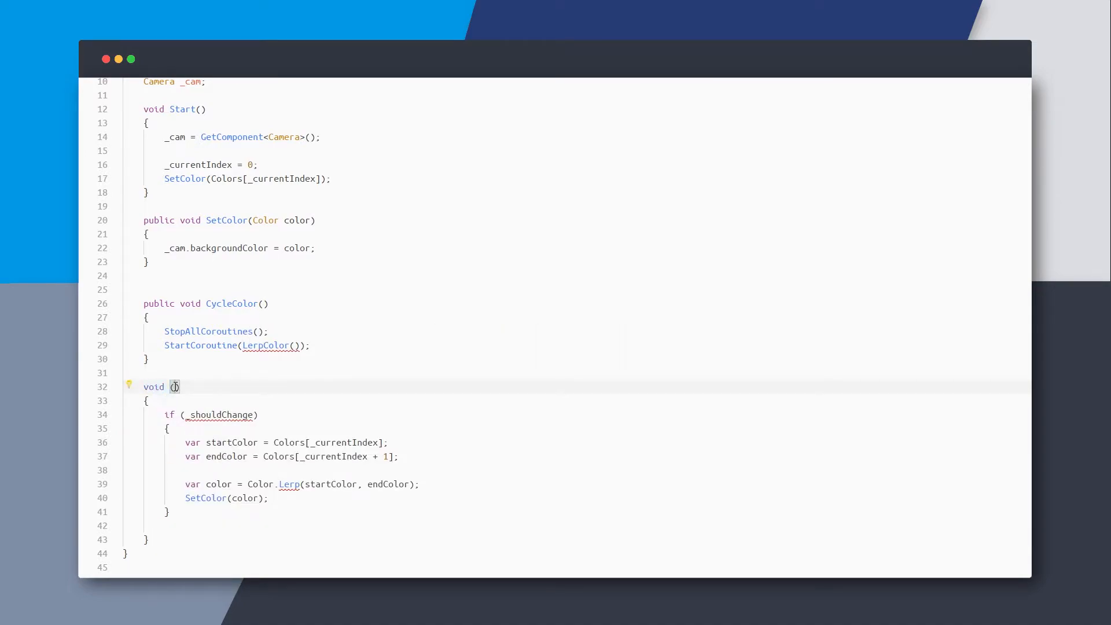
pyautogui.write('Update')
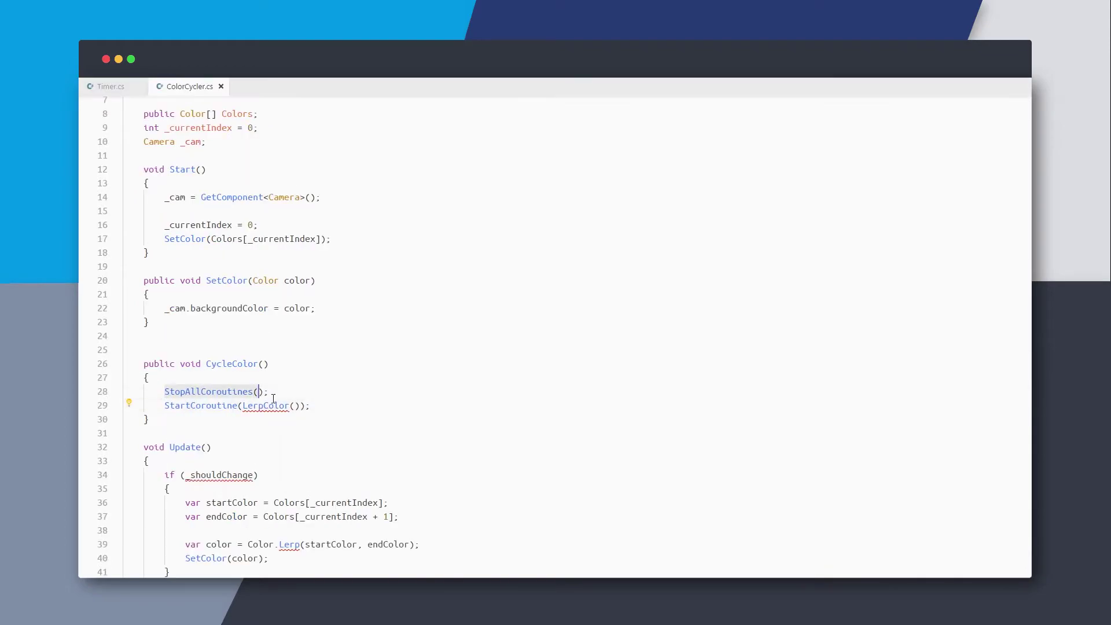
# Replace CycleColor's body with _shouldChange = true
pyautogui.moveTo(164, 391); pyautogui.dragTo(310, 406)
pyautogui.press('BackSpace')
pyautogui.write('sho')
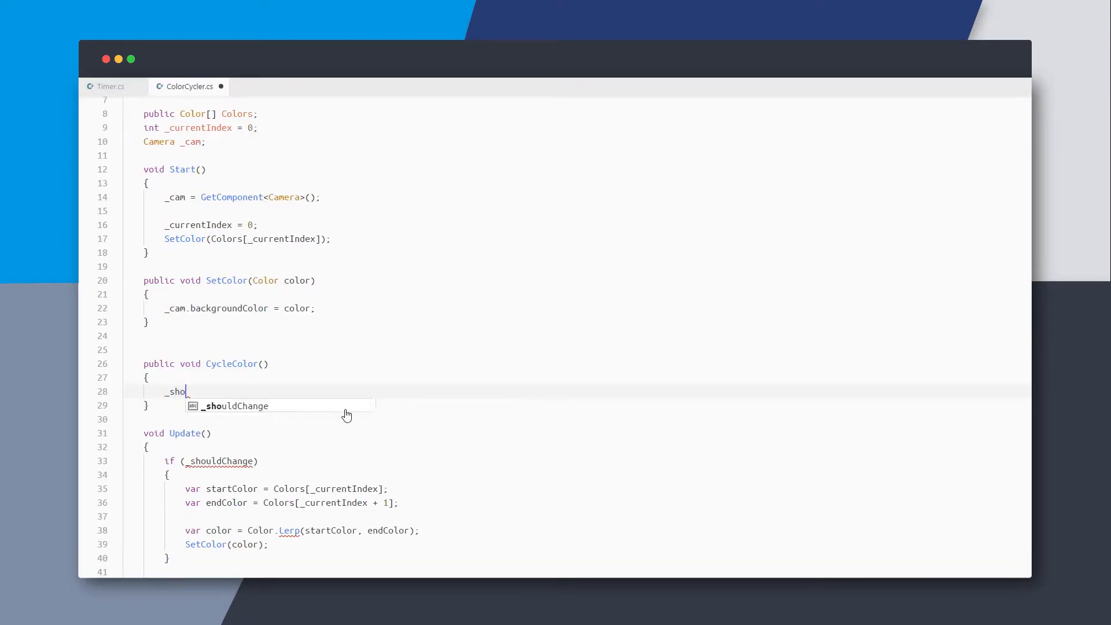
pyautogui.press('Tab')
pyautogui.write('true')
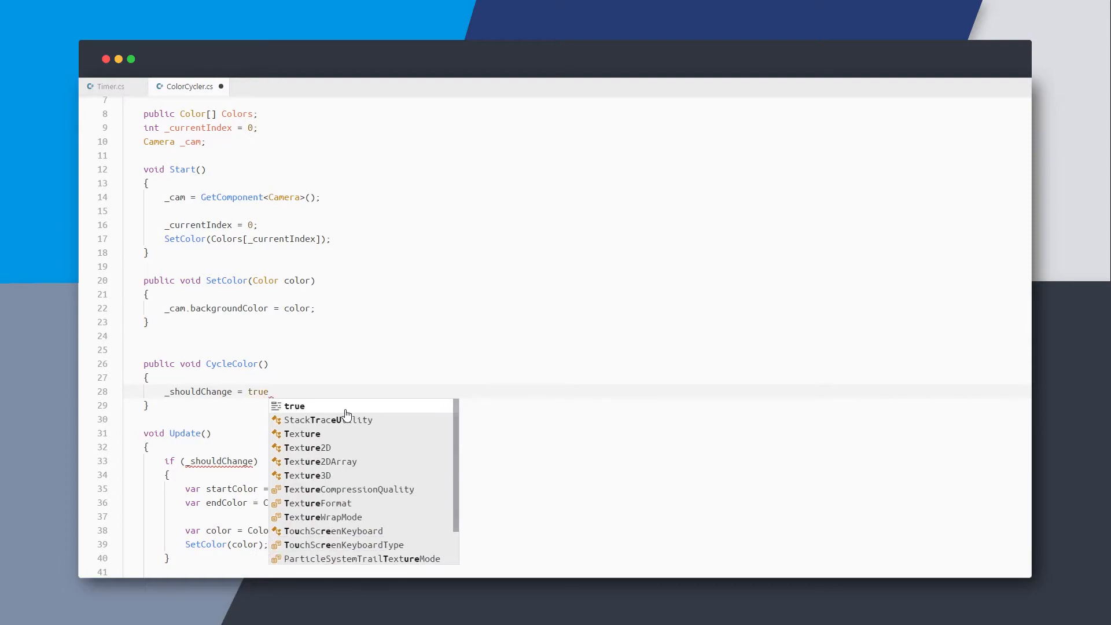
pyautogui.write(';')
pyautogui.write('bo')
# Declare bool _shouldChange = false, lerp by Time.deltaTime and rename color to newColor
pyautogui.press('Tab')
pyautogui.write('_shouldChange ')
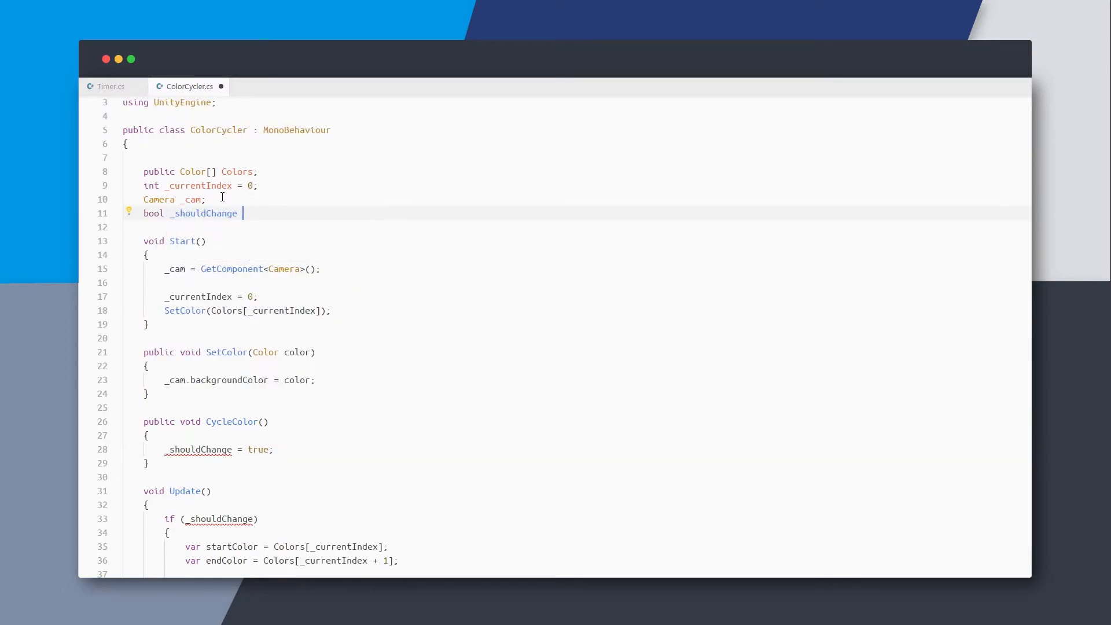
pyautogui.write('= false;')
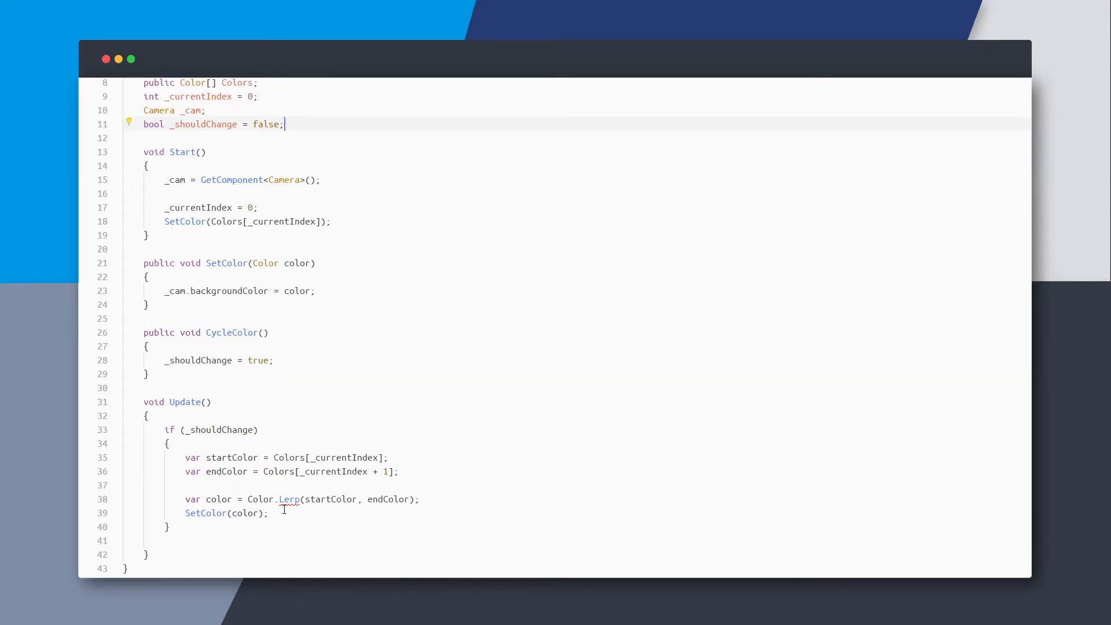
pyautogui.write(', Time')
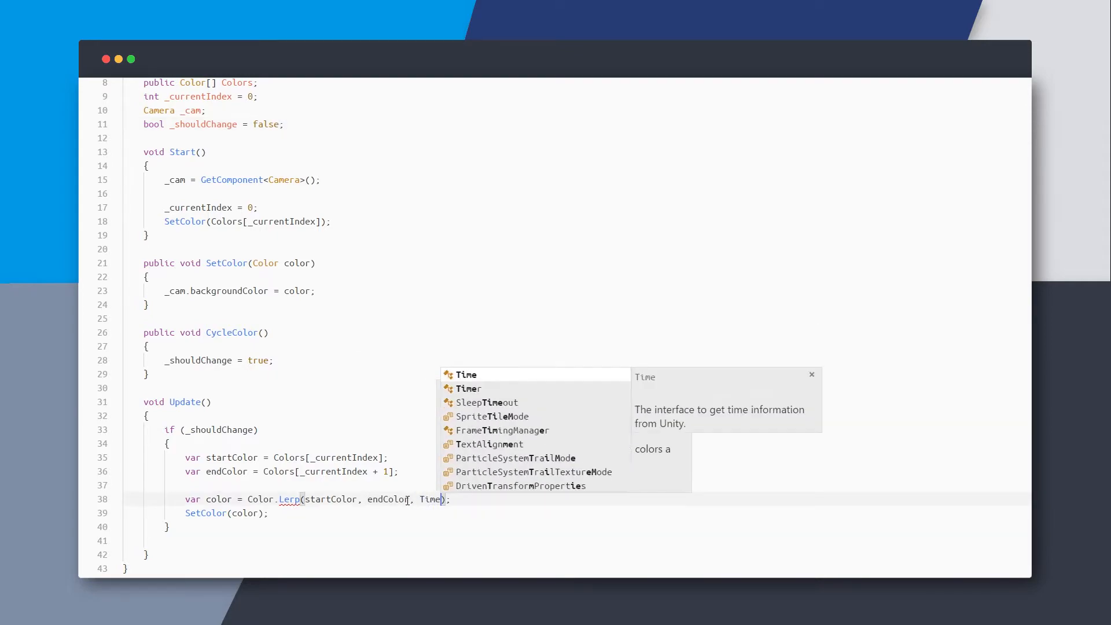
pyautogui.write('.deltaTime')
pyautogui.press('F2')
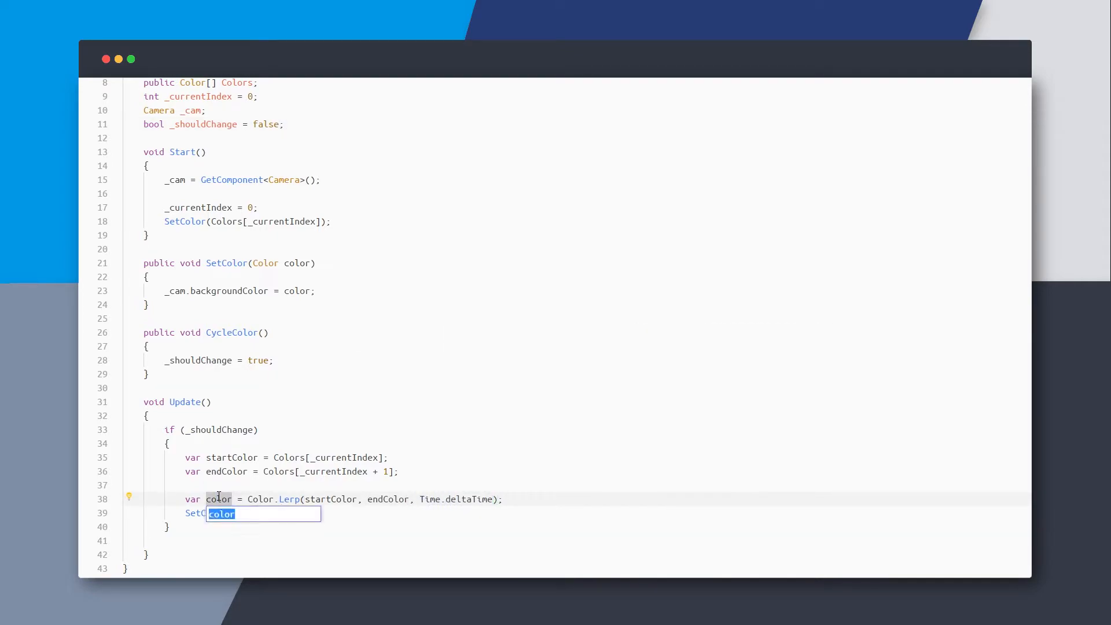
pyautogui.write('or')
pyautogui.press('Return')
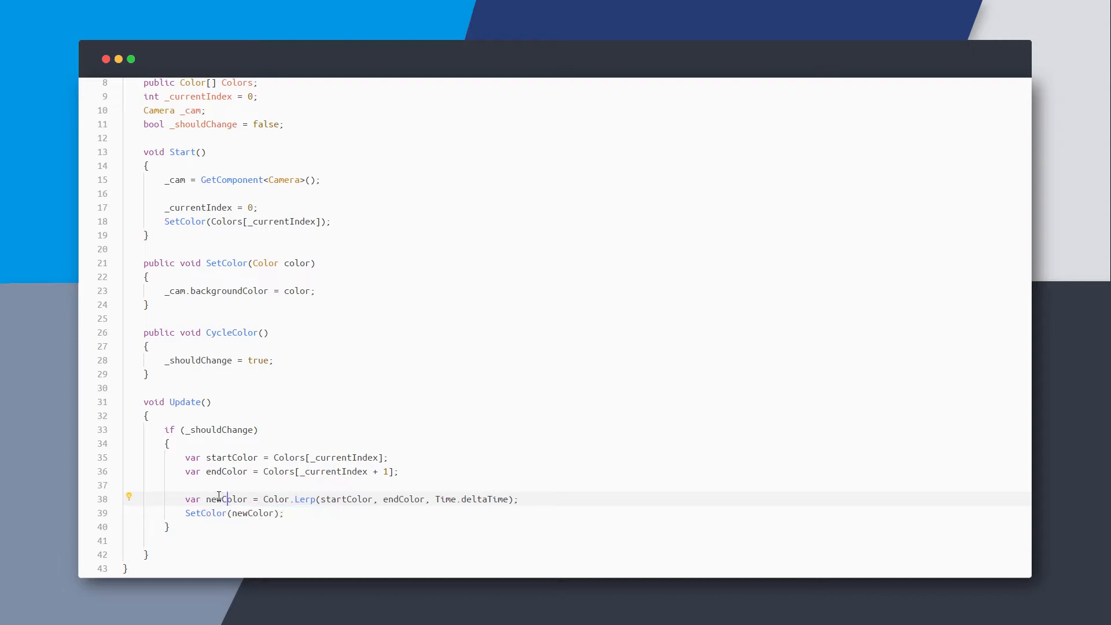
pyautogui.write('if(newColor')
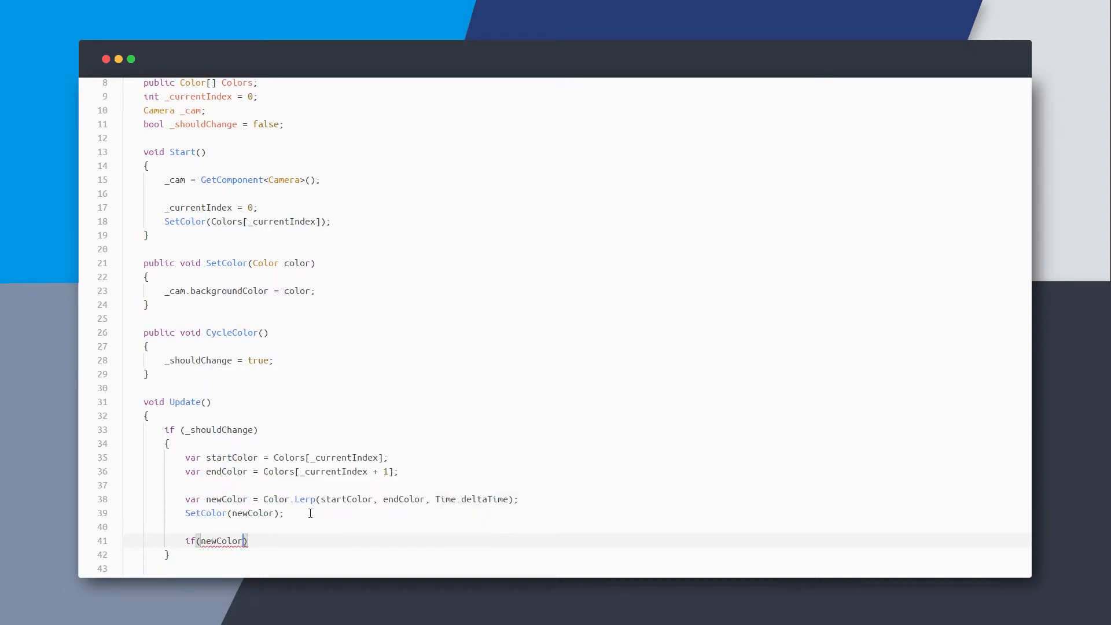
pyautogui.write('endColor')
pyautogui.write('{')
pyautogui.write(' _shouldChange')
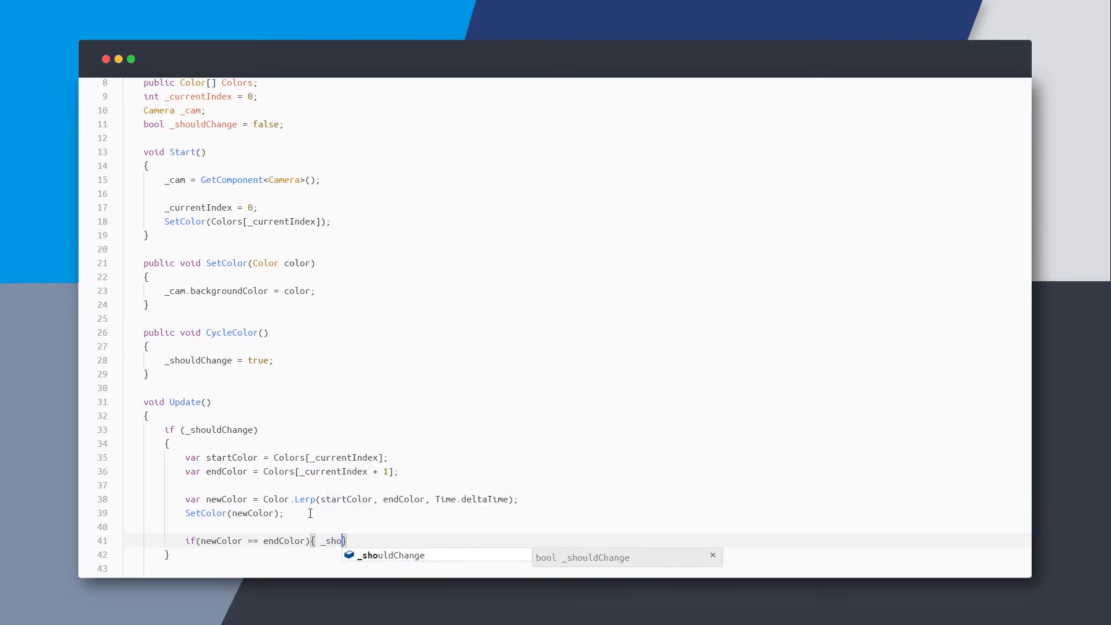
pyautogui.write('false;')
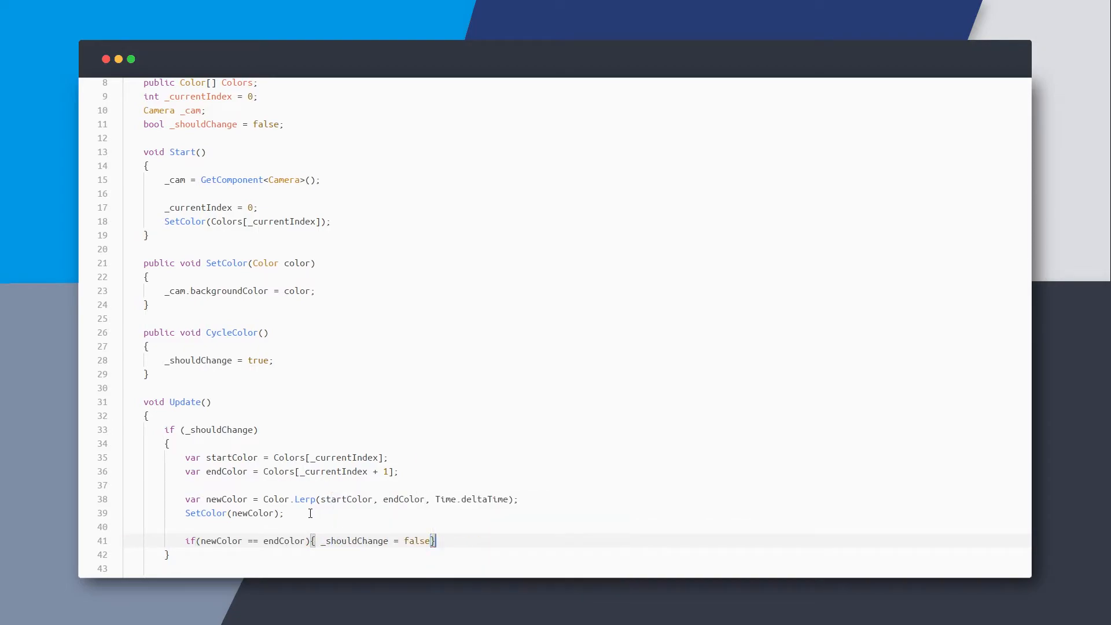
pyautogui.hotkey('ctrl', 's')
pyautogui.press('Return')
pyautogui.write('_currentIndex++;')
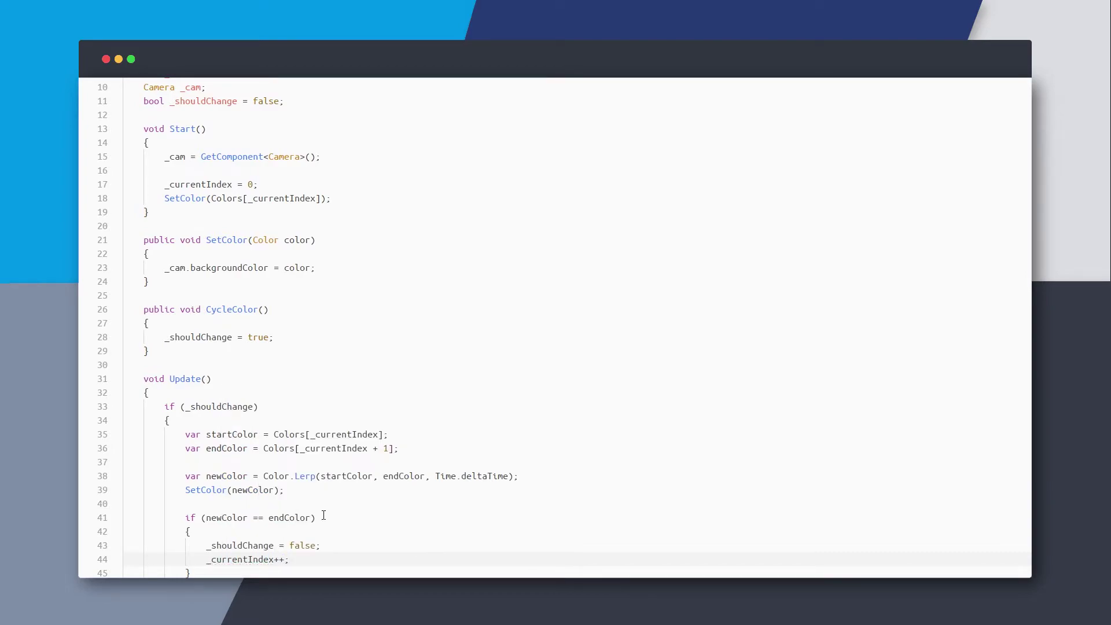
pyautogui.scroll(-2, 323, 517)
# Lerp from the camera backgroundColor and wrap endColor to Colors[0] when the next index exceeds Colors.Length
pyautogui.click(391, 376)
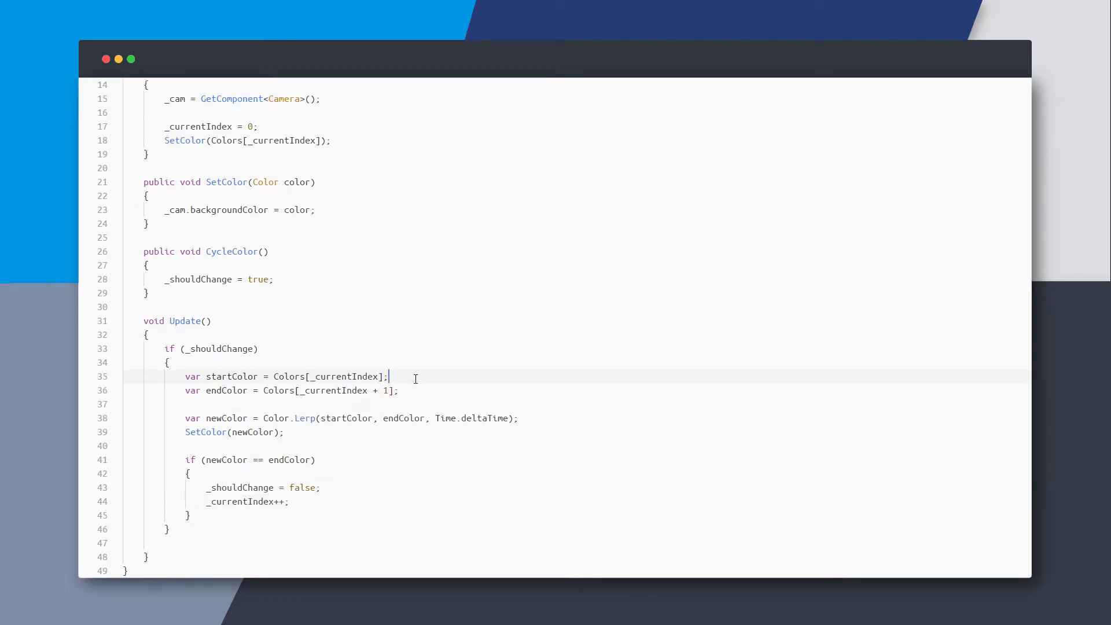
pyautogui.press('Return')
pyautogui.press('Return')
pyautogui.write('if')
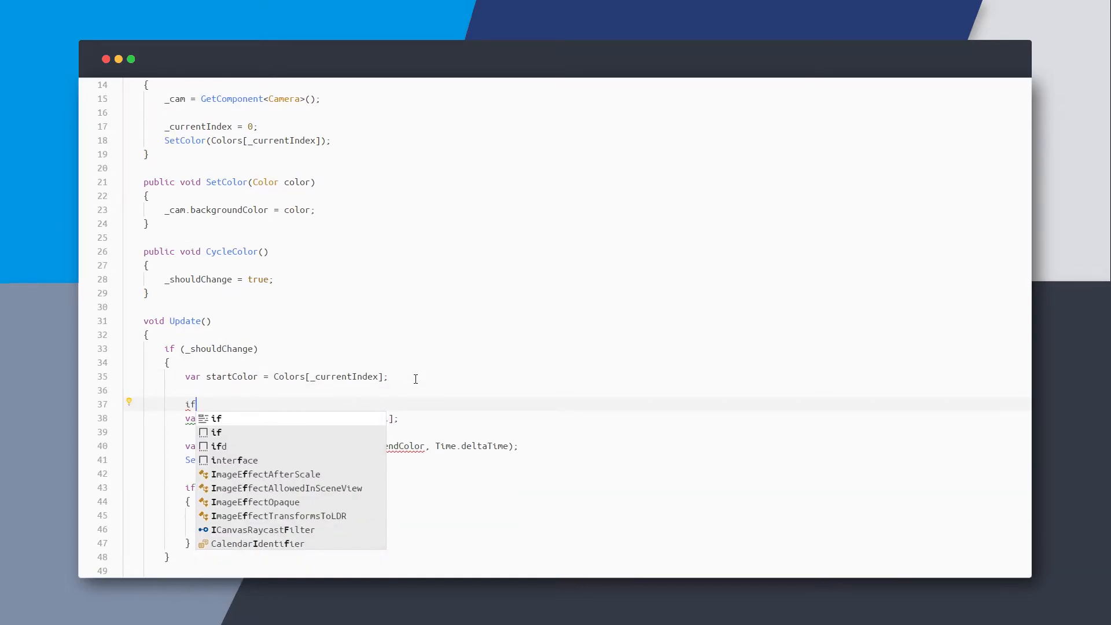
pyautogui.write('(_currentIndex >= Colors.')
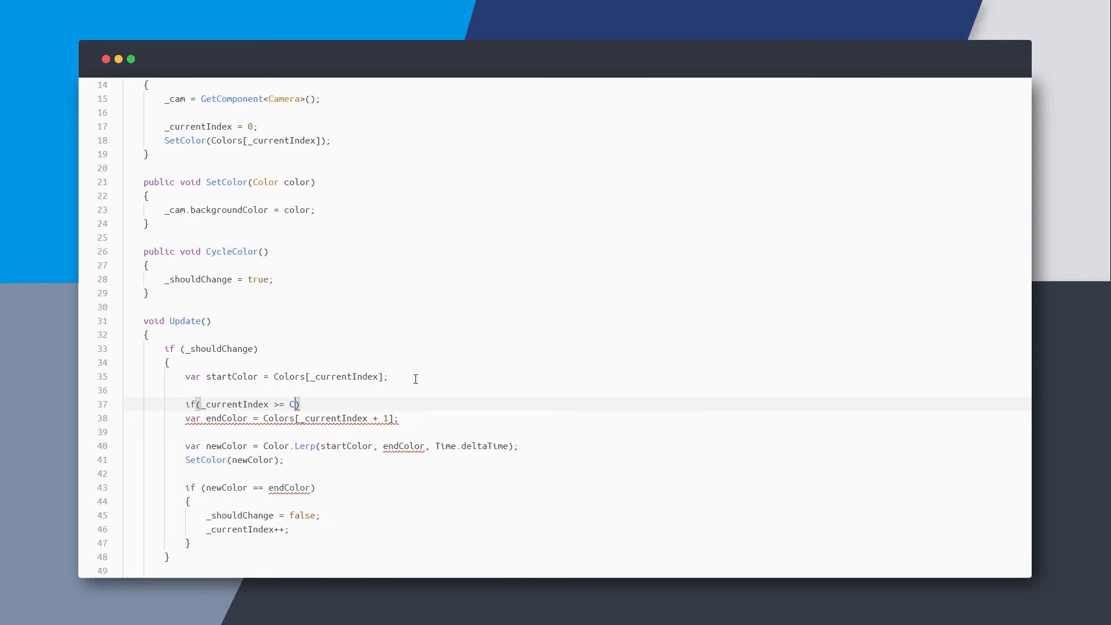
pyautogui.write('Length)')
pyautogui.press('Return')
pyautogui.write('{')
pyautogui.press('Return')
pyautogui.click(273, 375)
pyautogui.write('+ 1')
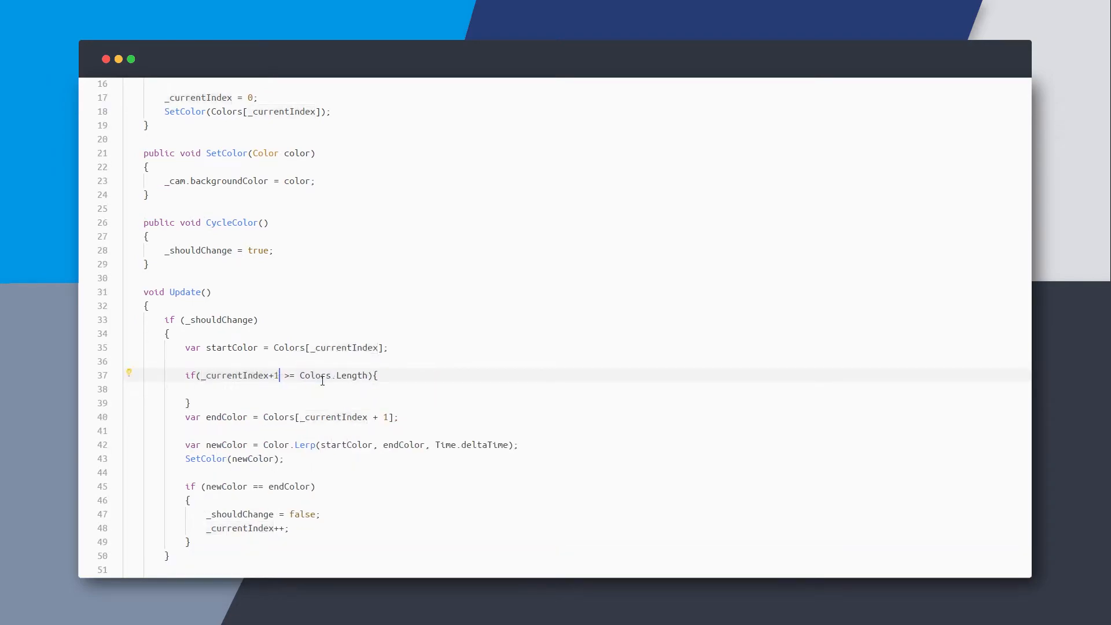
pyautogui.scroll(2, 283, 450)
pyautogui.moveTo(273, 378); pyautogui.dragTo(384, 378)
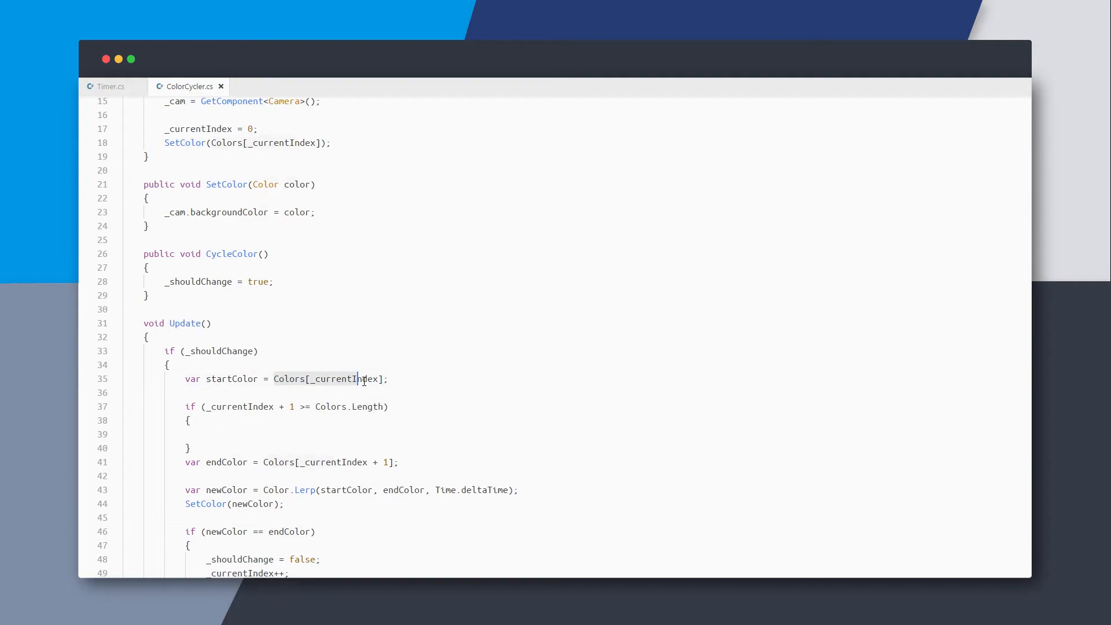
pyautogui.write('_cam.back')
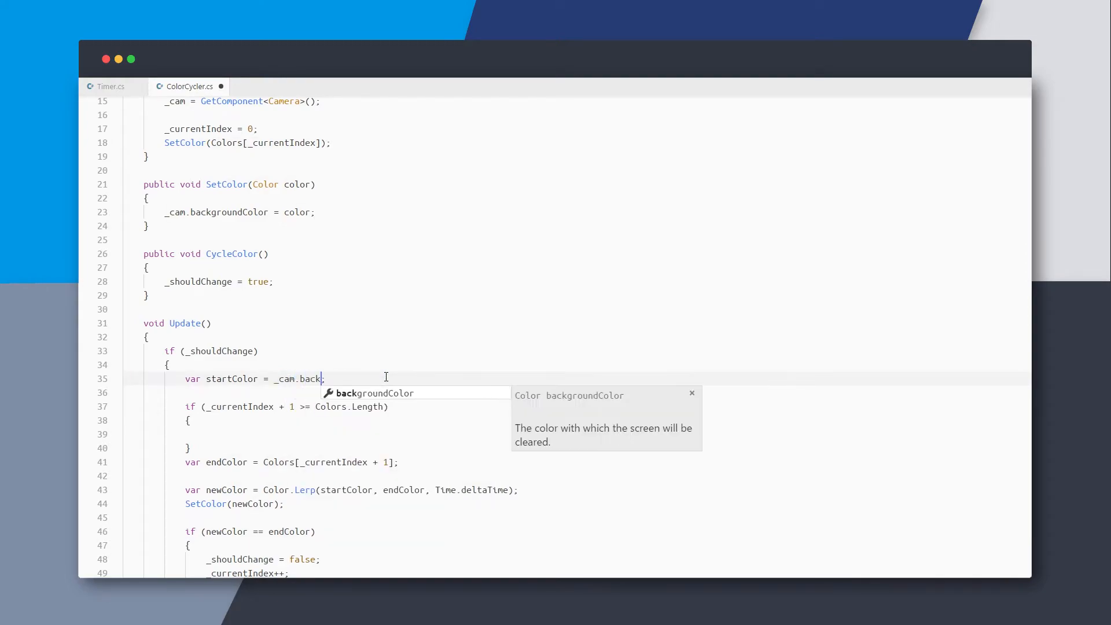
pyautogui.press('Tab')
pyautogui.moveTo(401, 463); pyautogui.dragTo(185, 462)
pyautogui.moveTo(261, 461); pyautogui.dragTo(123, 433)
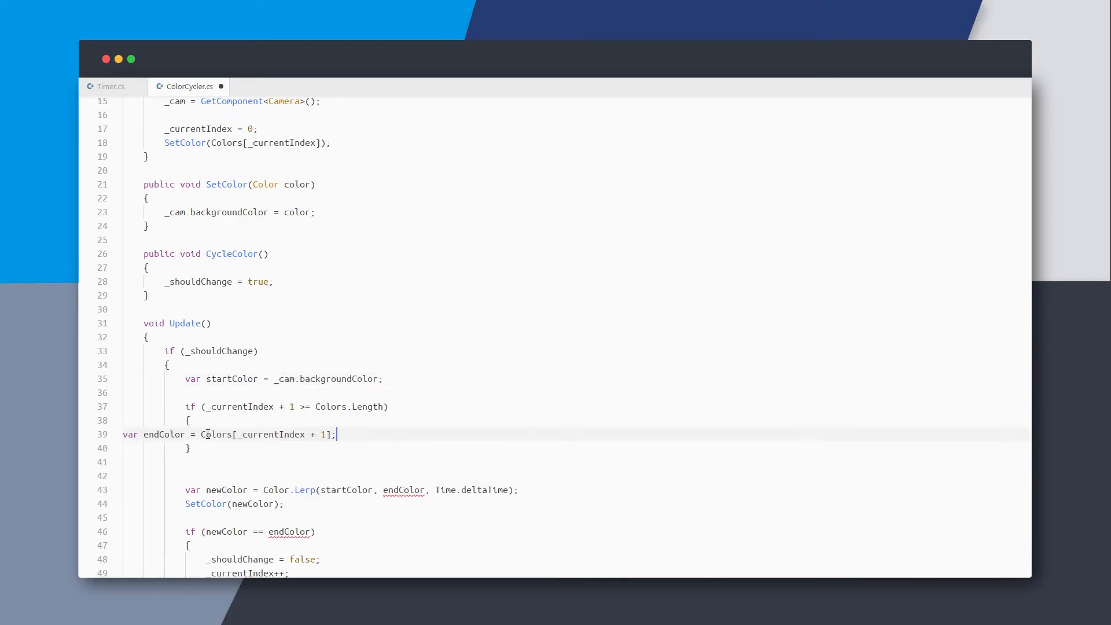
pyautogui.press('Tab')
pyautogui.moveTo(318, 434); pyautogui.dragTo(408, 434)
pyautogui.write('0')
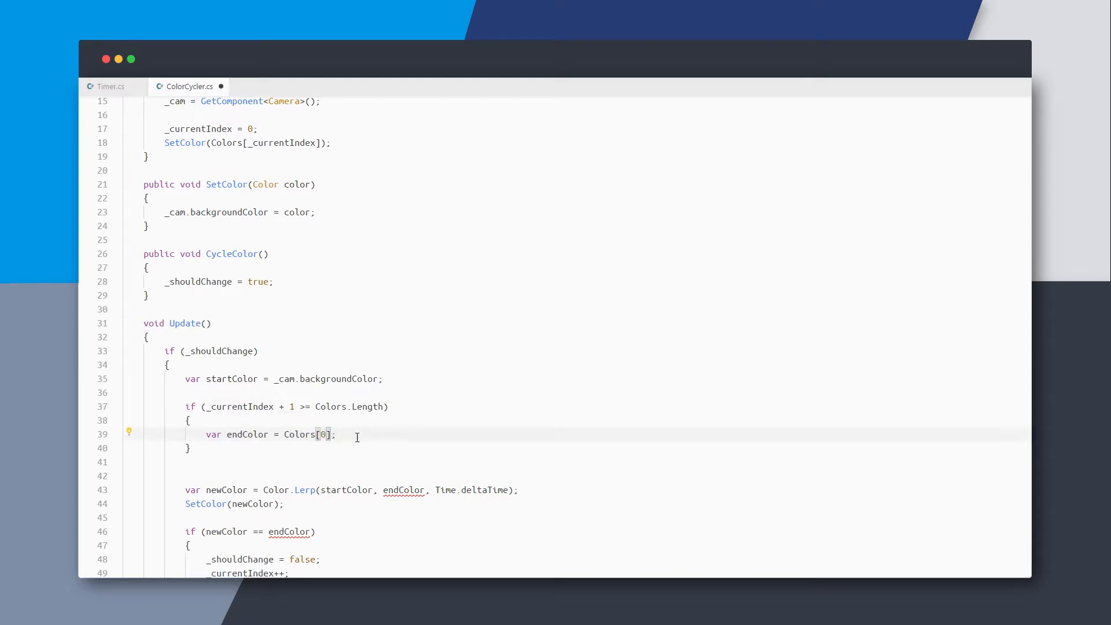
pyautogui.click(291, 448)
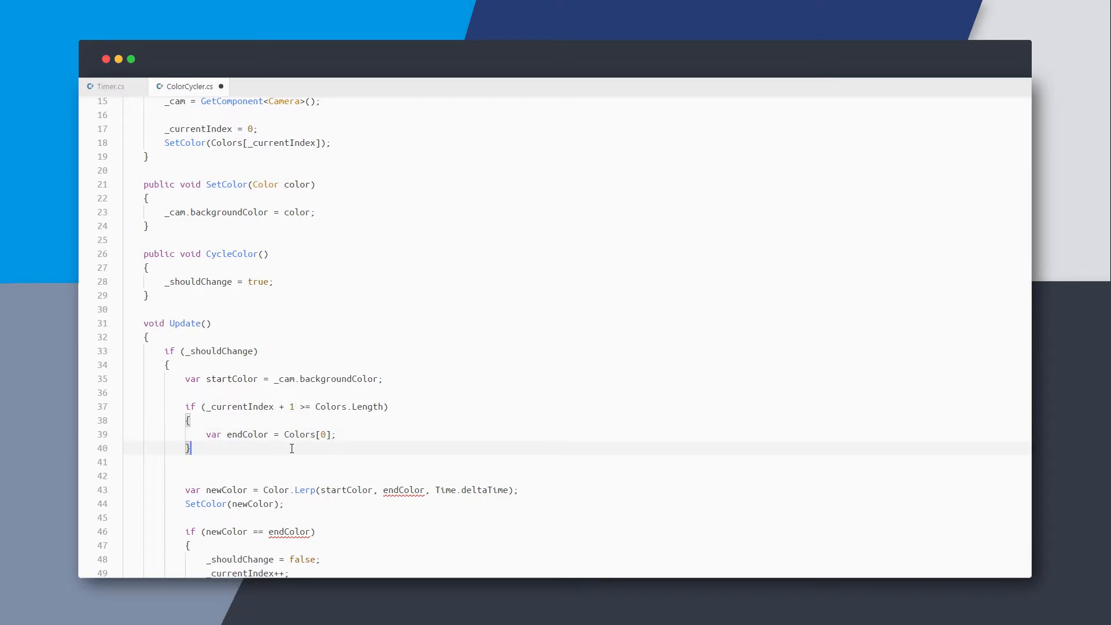
pyautogui.write('else')
pyautogui.press('Return')
pyautogui.write('{ var endColor = Colors[_currentIndex + 1];')
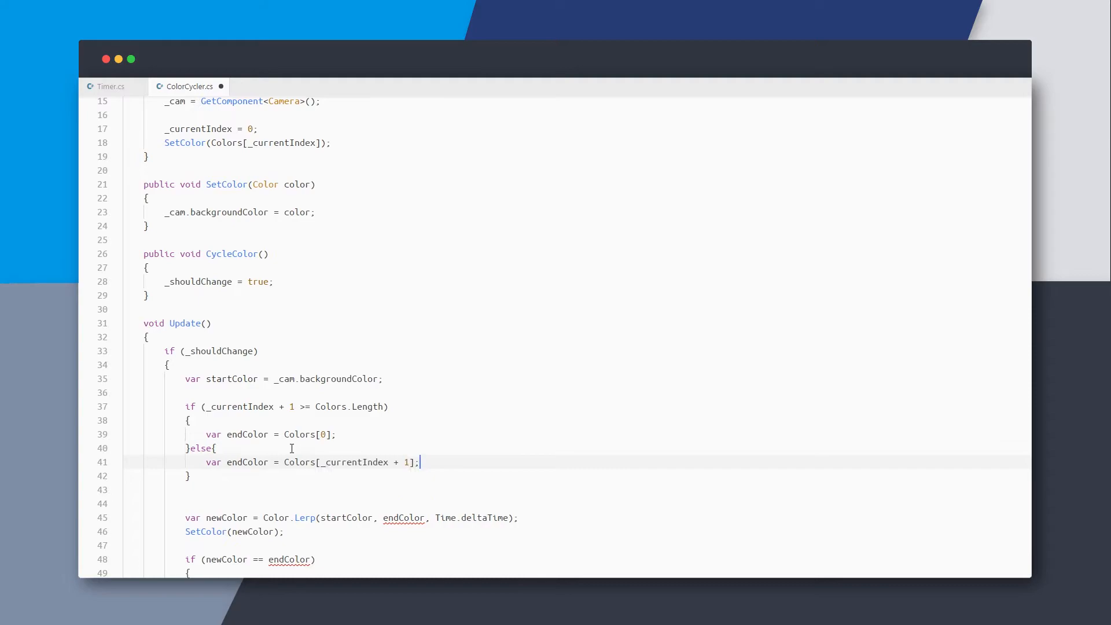
# Tidy the endColor branches, removing duplicate var keywords and the redundant Colors[0] branch
pyautogui.click(382, 379)
pyautogui.press('Return')
pyautogui.write('var endColor ;')
pyautogui.doubleClick(215, 447)
pyautogui.press('Delete')
pyautogui.doubleClick(216, 503)
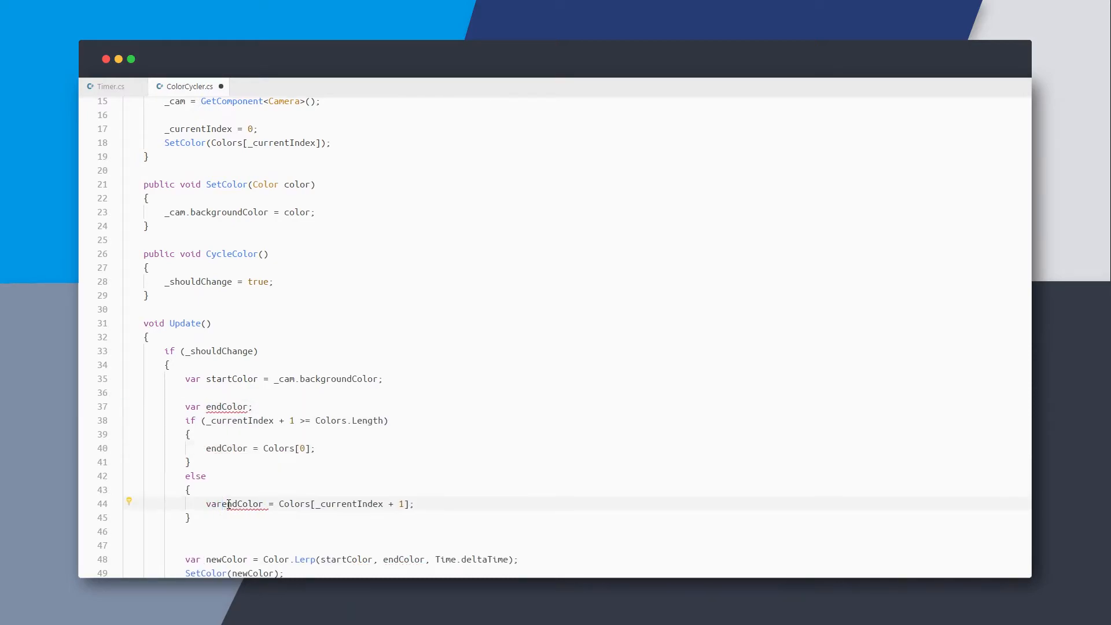
pyautogui.press('Delete')
pyautogui.moveTo(315, 447); pyautogui.dragTo(208, 448)
pyautogui.write('= Colors[0]')
pyautogui.press('Return')
pyautogui.doubleClick(306, 434)
pyautogui.write('<')
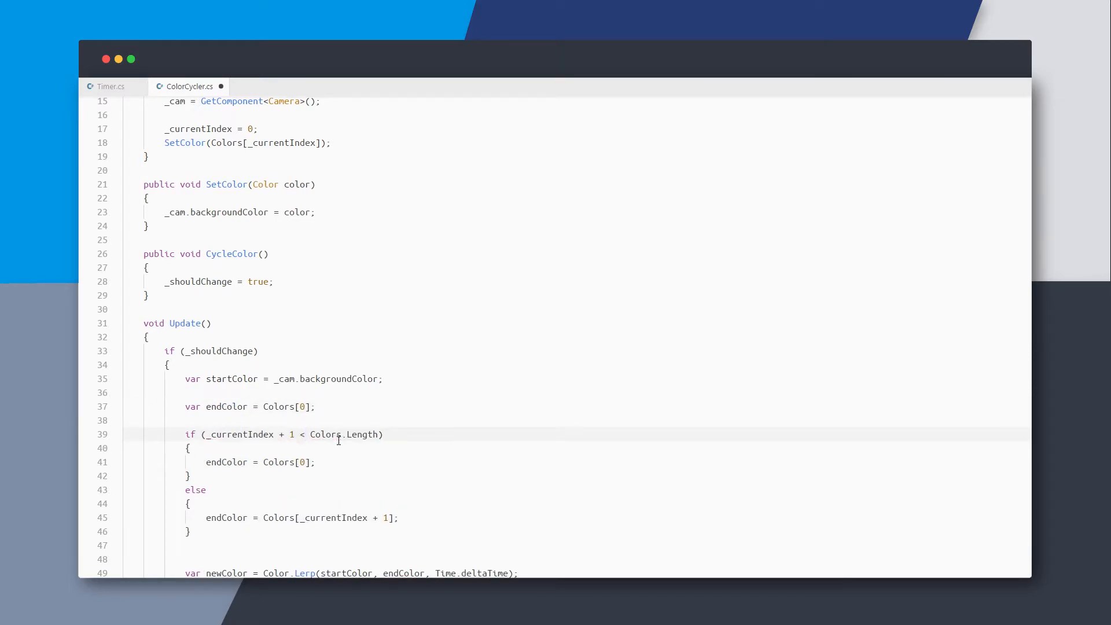
pyautogui.moveTo(205, 490)
pyautogui.mouseDown()
pyautogui.moveTo(185, 448)
pyautogui.moveTo(185, 331)
pyautogui.mouseUp()
pyautogui.press('Delete')
pyautogui.hotkey('ctrl', 's')
pyautogui.press('Delete')
# After the blend completes set _shouldChange = false and increment _currentIndex or reset it to 0
pyautogui.hotkey('ctrl', 'c')
pyautogui.click(320, 483)
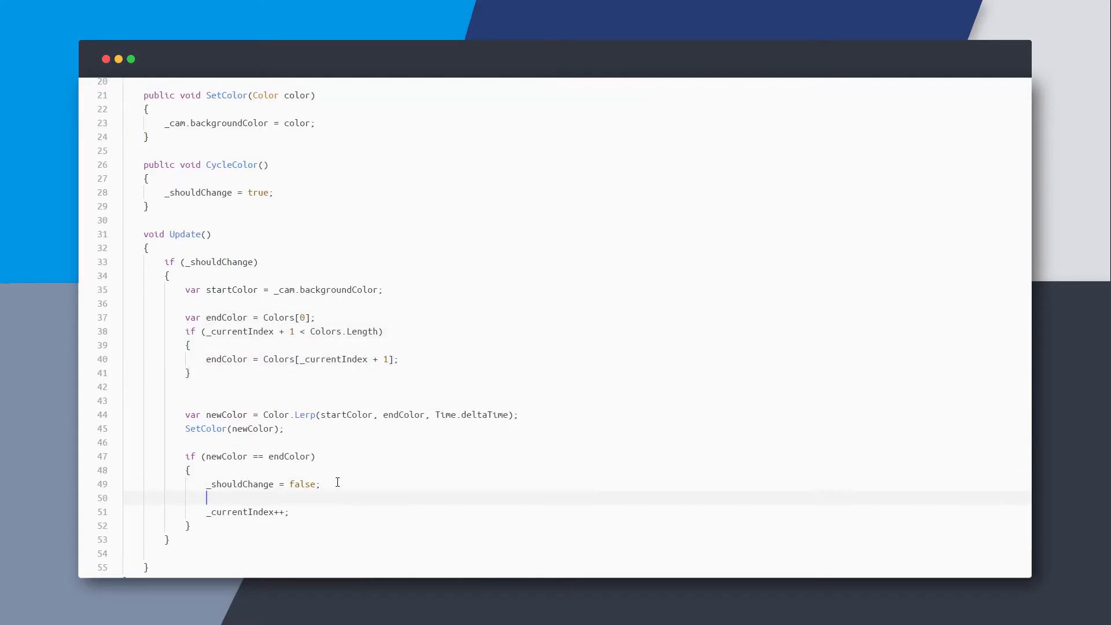
pyautogui.press('Return')
pyautogui.hotkey('ctrl', 'v')
pyautogui.moveTo(289, 553); pyautogui.dragTo(206, 552)
pyautogui.hotkey('ctrl', 'x')
pyautogui.moveTo(419, 496); pyautogui.dragTo(226, 497)
pyautogui.hotkey('ctrl', 'v')
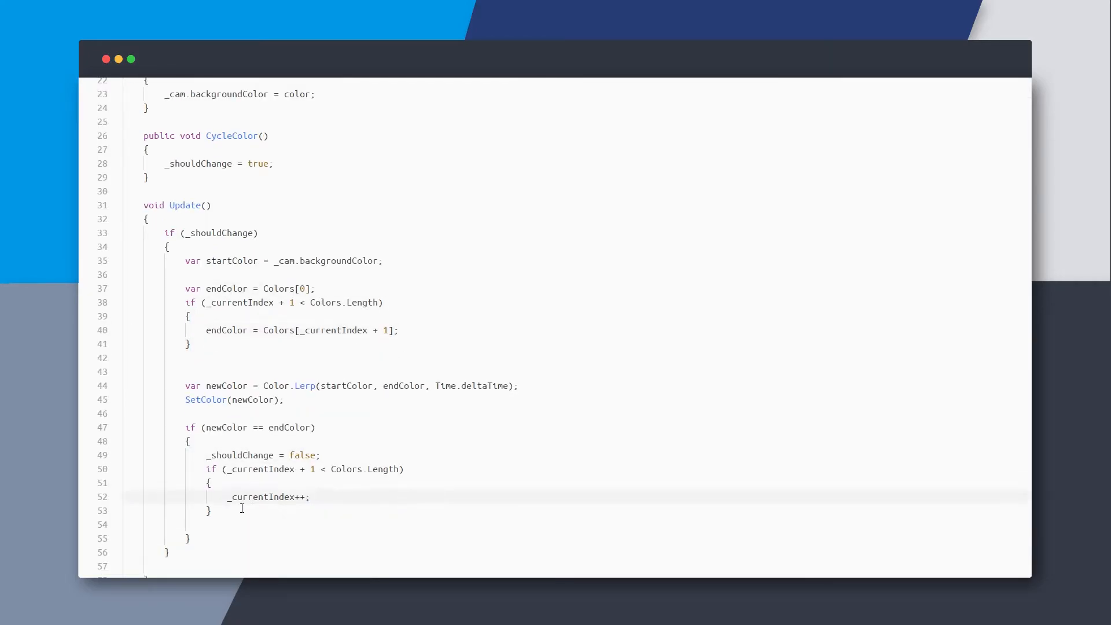
pyautogui.click(213, 510)
pyautogui.write('else{')
pyautogui.press('Escape')
pyautogui.press('Return')
pyautogui.write('_cur')
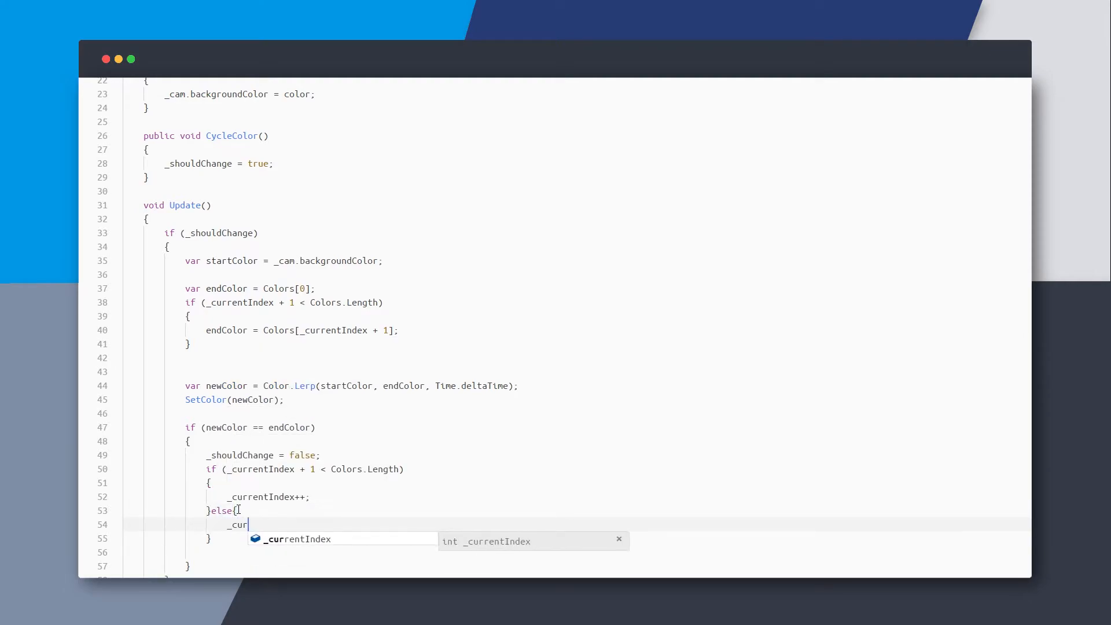
pyautogui.write('rentIndex = 0;')
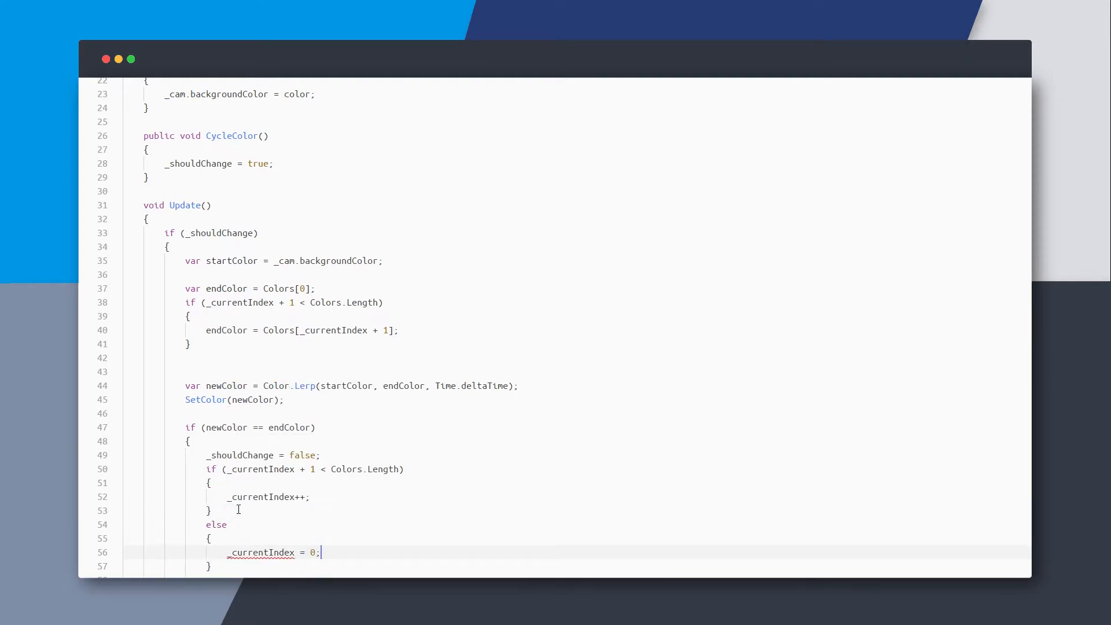
pyautogui.scroll(10, 242, 347)
# Make _shouldChange public, save, and tick Should Change in Unity's play mode to start the blend
pyautogui.click(143, 242)
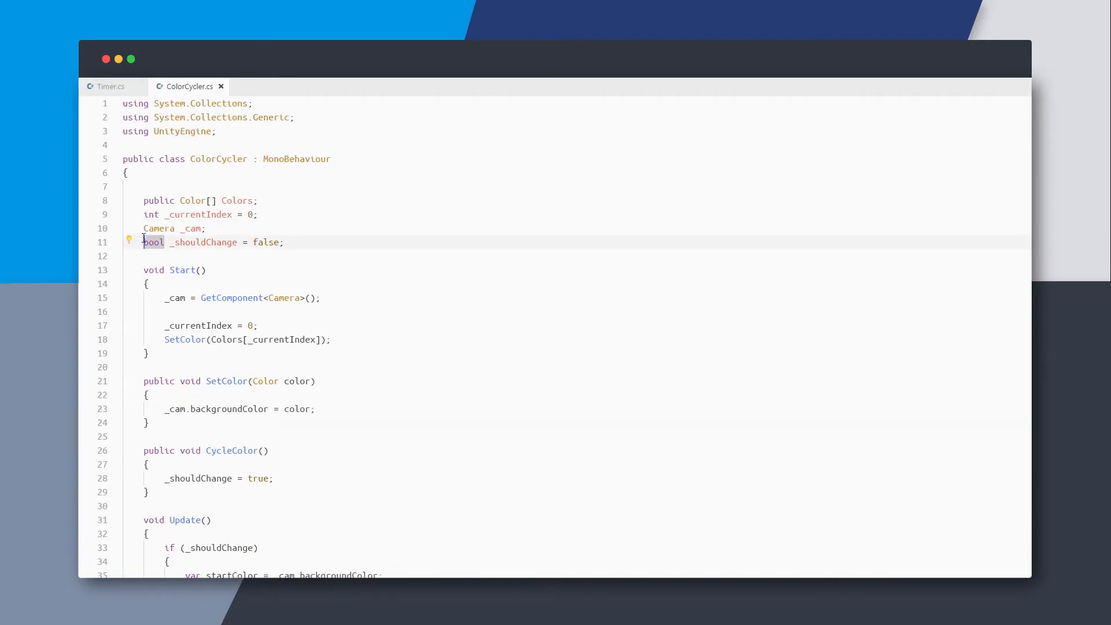
pyautogui.write('publicbool')
pyautogui.hotkey('ctrl', 's')
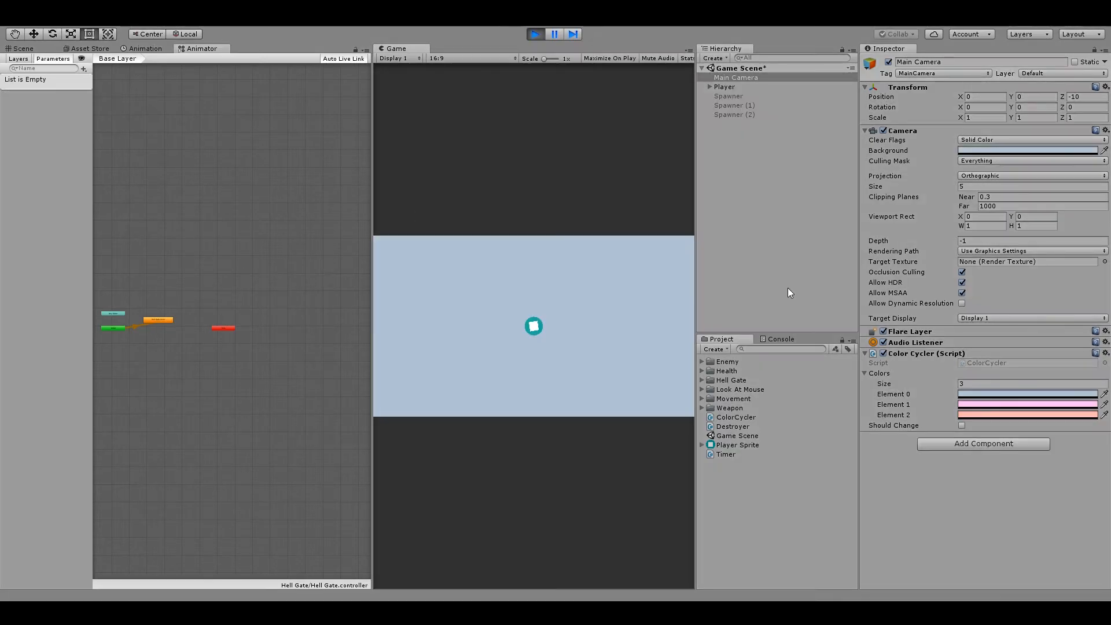
pyautogui.click(962, 425)
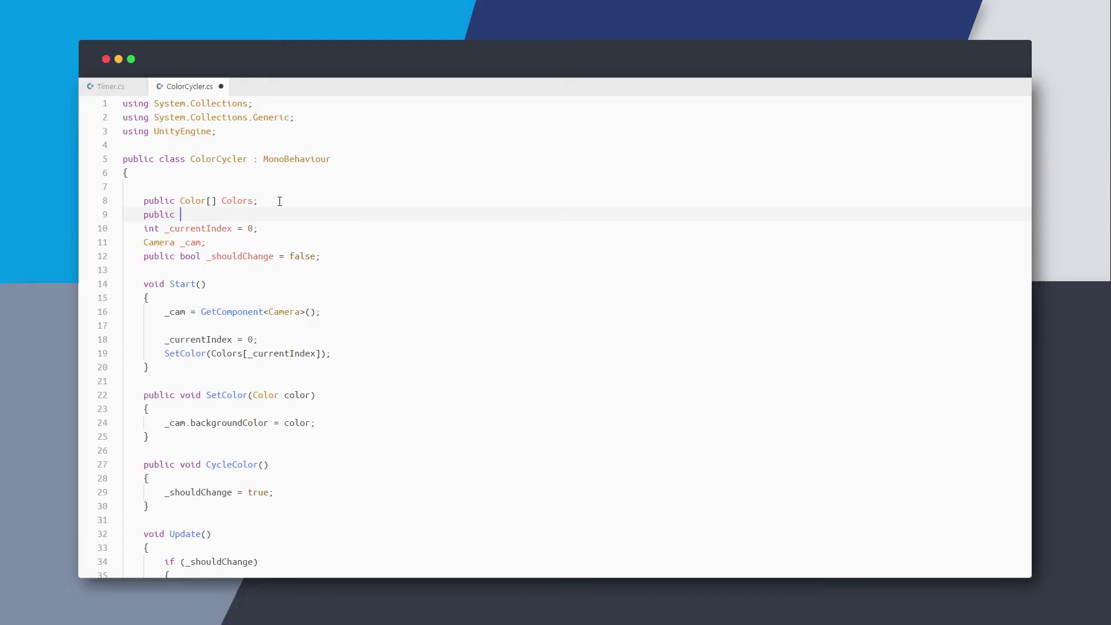
pyautogui.write('float Speed;')
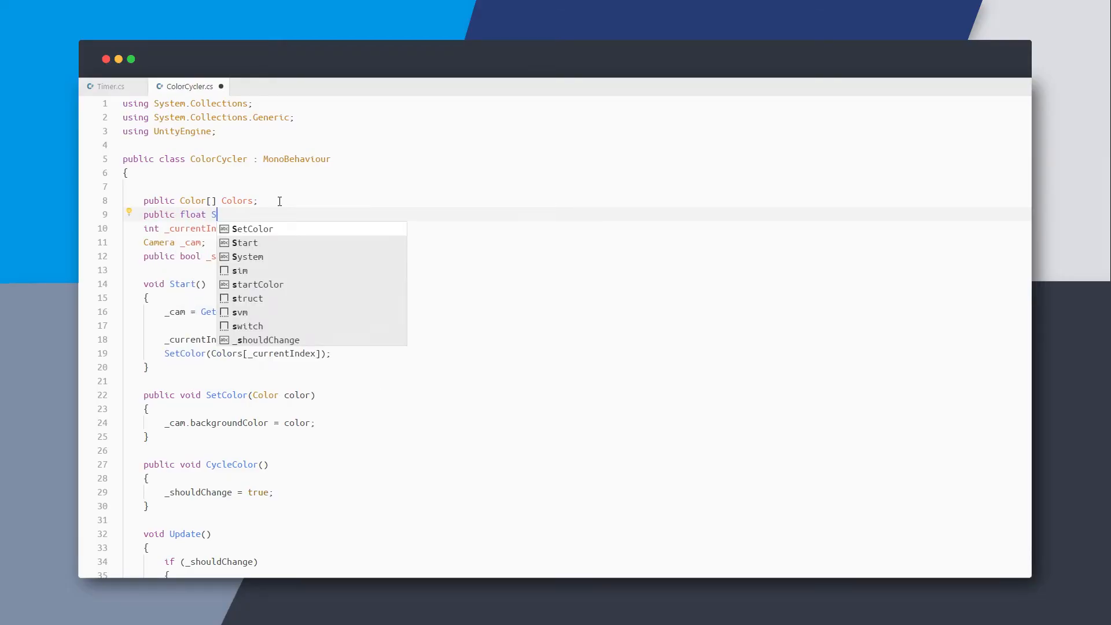
# Add public float Speed = 5, multiply Time.deltaTime by Speed in the Lerp, and test the faster blend
pyautogui.hotkey('ctrl', 's')
pyautogui.write('peed = 5;')
pyautogui.scroll(-3, 278, 201)
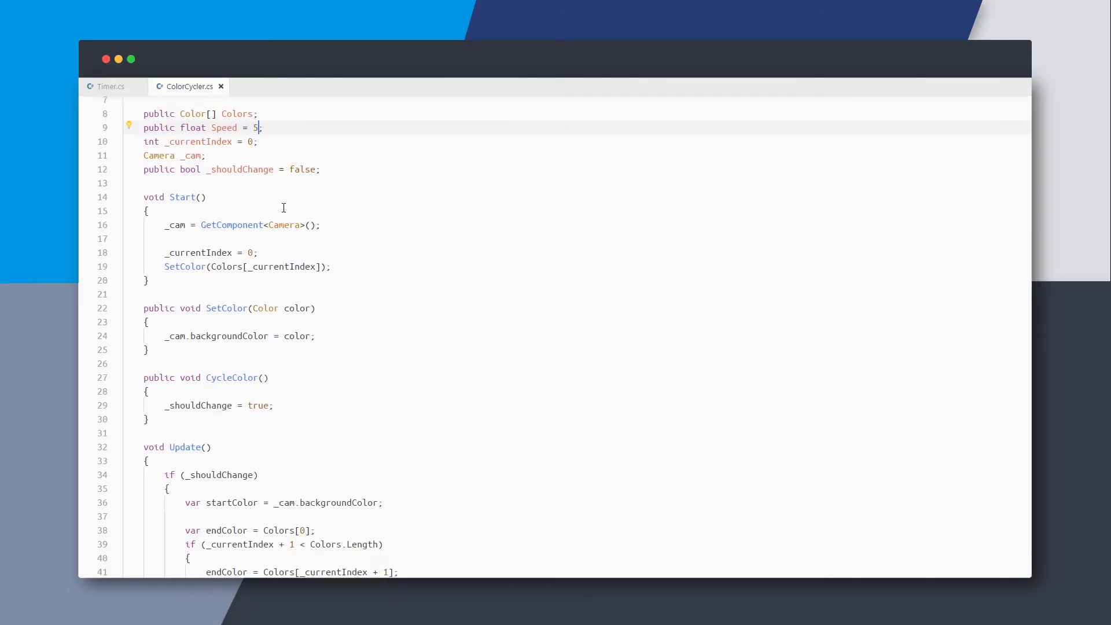
pyautogui.scroll(-3, 391, 304)
pyautogui.click(511, 512)
pyautogui.write('var newColor = Color.Lerp(startColor, endColor, Time.deltaTime*Sp);')
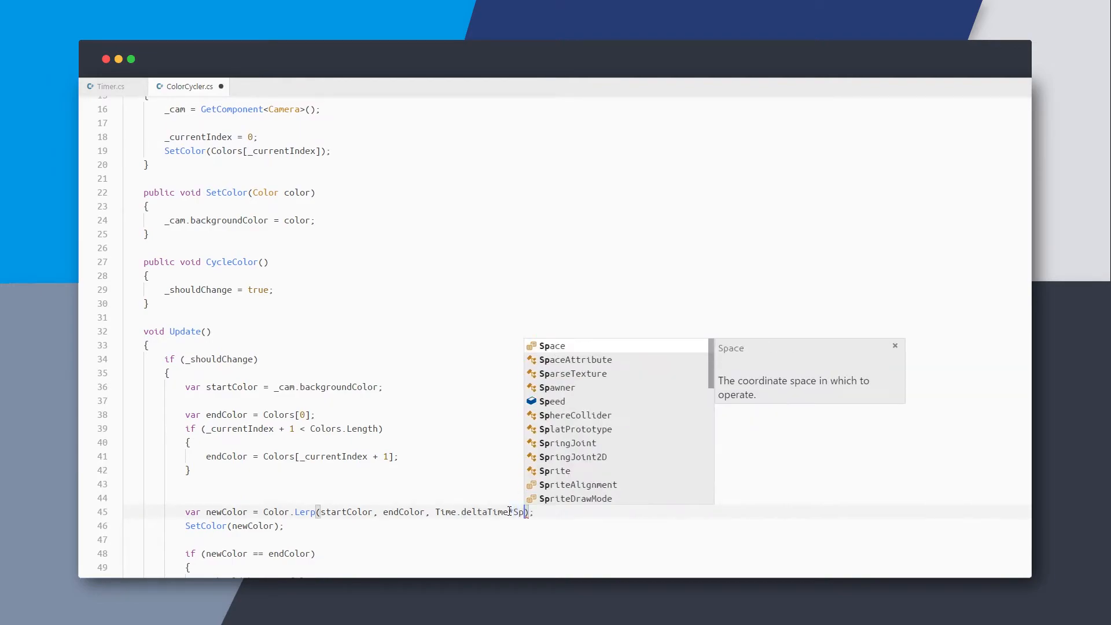
pyautogui.write('* Speed')
pyautogui.hotkey('ctrl', 's')
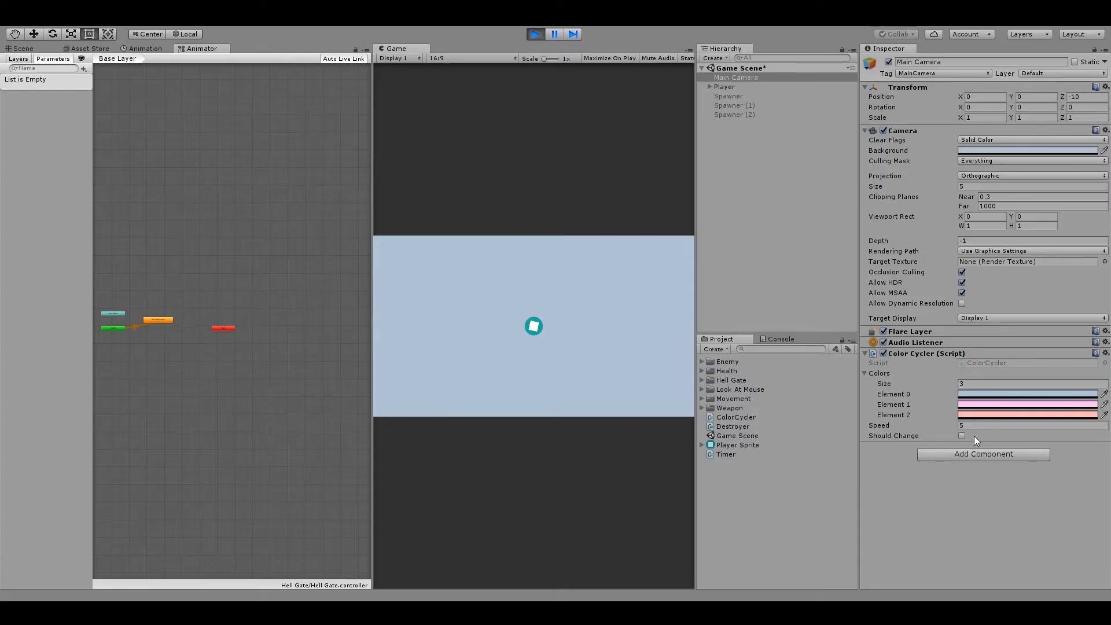
pyautogui.click(961, 436)
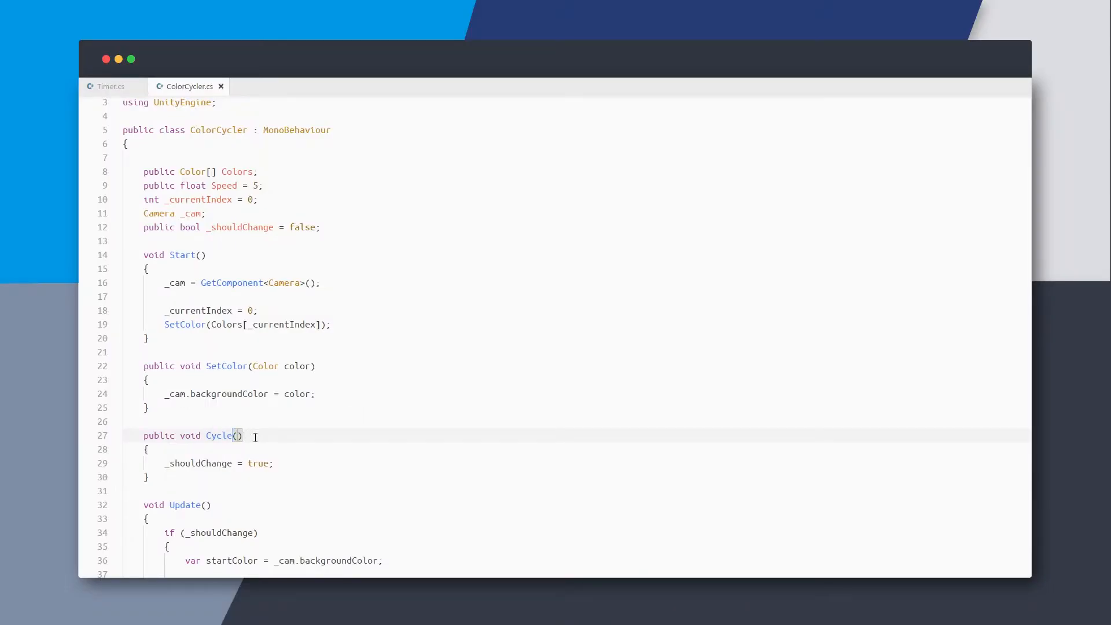
pyautogui.scroll(3, 255, 347)
# Make _shouldChange private again by removing its public modifier
pyautogui.doubleClick(159, 256)
pyautogui.press('BackSpace')
pyautogui.press('BackSpace')
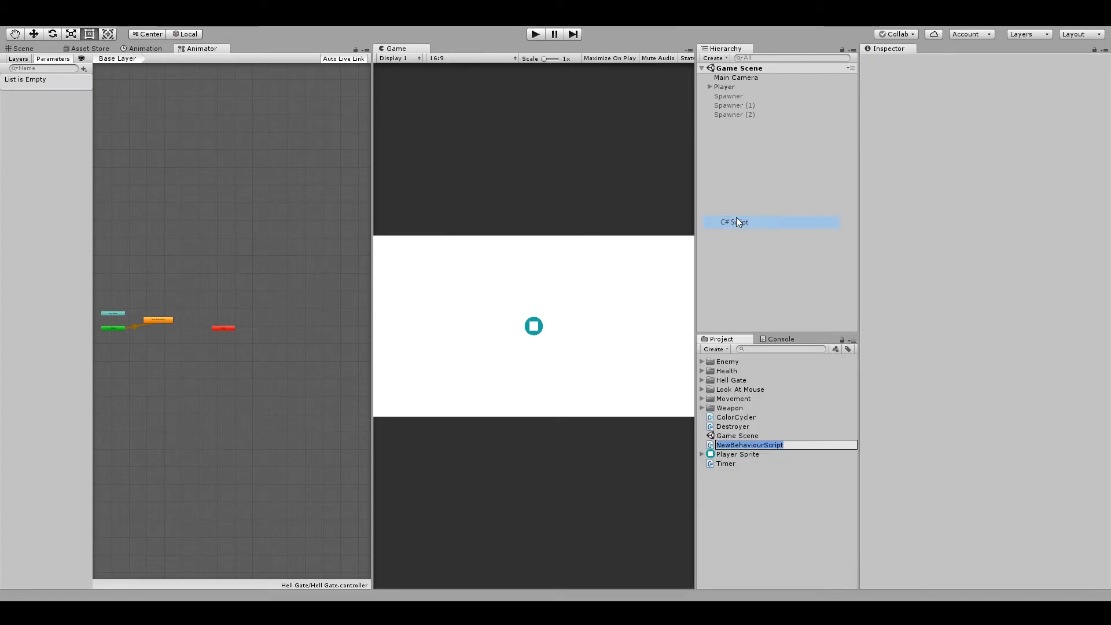
pyautogui.write('ColorCyc')
pyautogui.write('ker')
# Name the new script ColorCyclerEditor and group both scripts into a Color Cycler folder
pyautogui.press('BackSpace')
pyautogui.press('BackSpace')
pyautogui.press('BackSpace')
pyautogui.write('lerEdit')
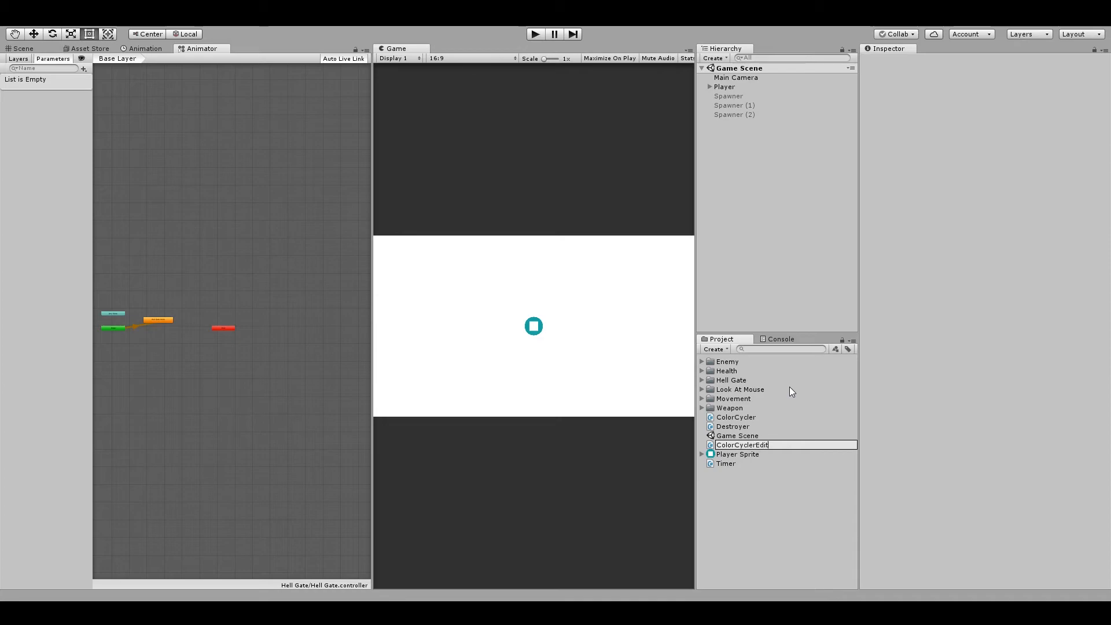
pyautogui.write('or')
pyautogui.press('Return')
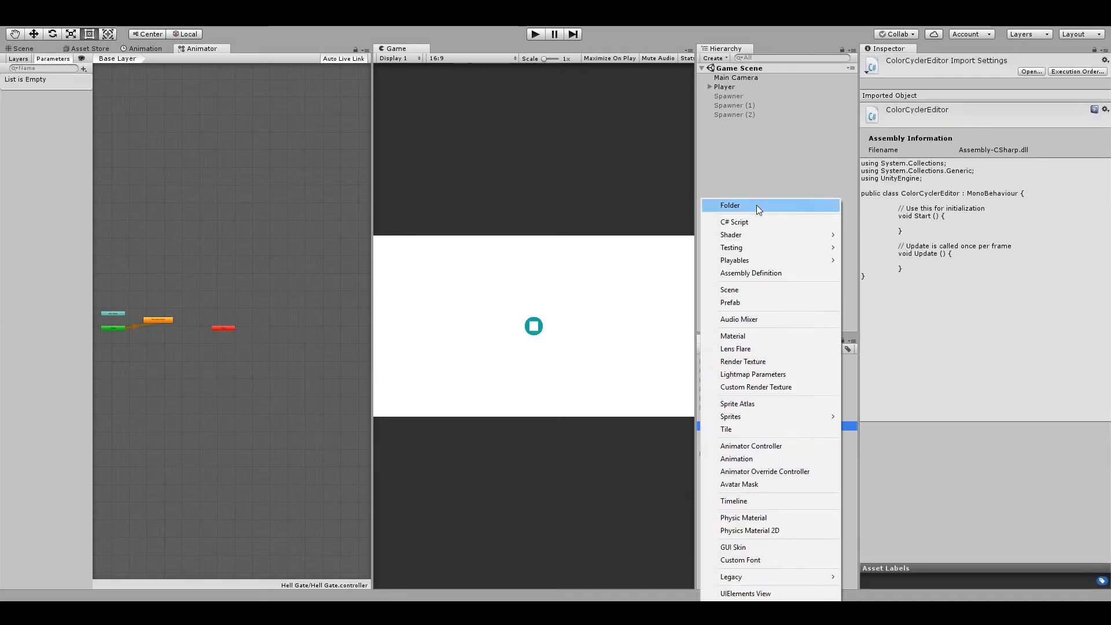
pyautogui.press('Escape')
pyautogui.keyDown('ctrl'); pyautogui.click(735, 425); pyautogui.keyUp('ctrl')
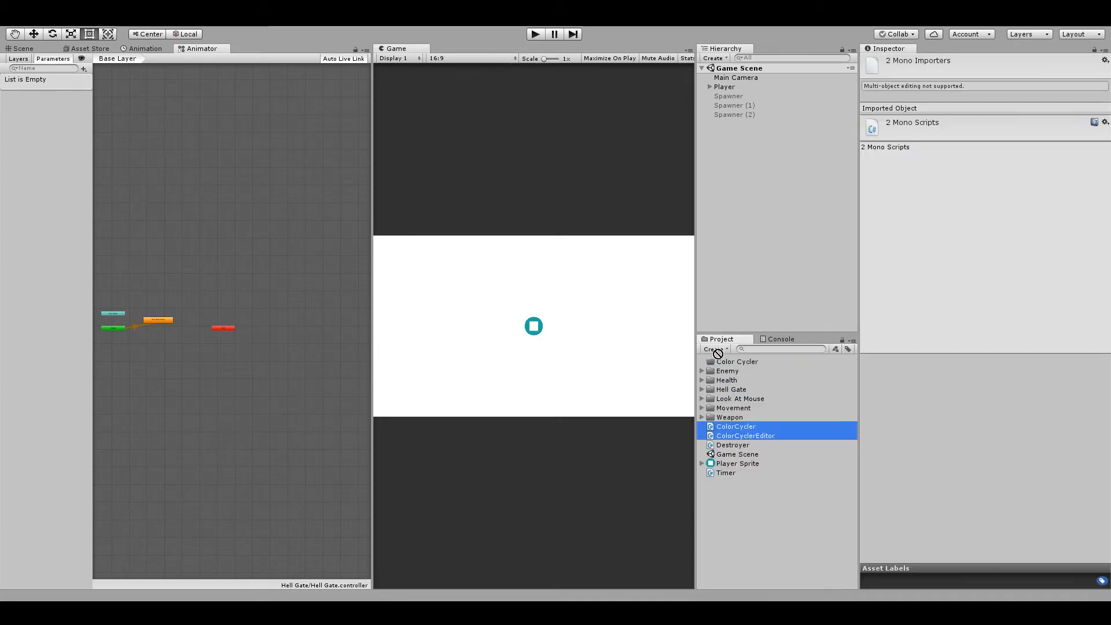
pyautogui.click(737, 361)
# Create an Editor subfolder inside Color Cycler and move ColorCyclerEditor into it
pyautogui.click(714, 349)
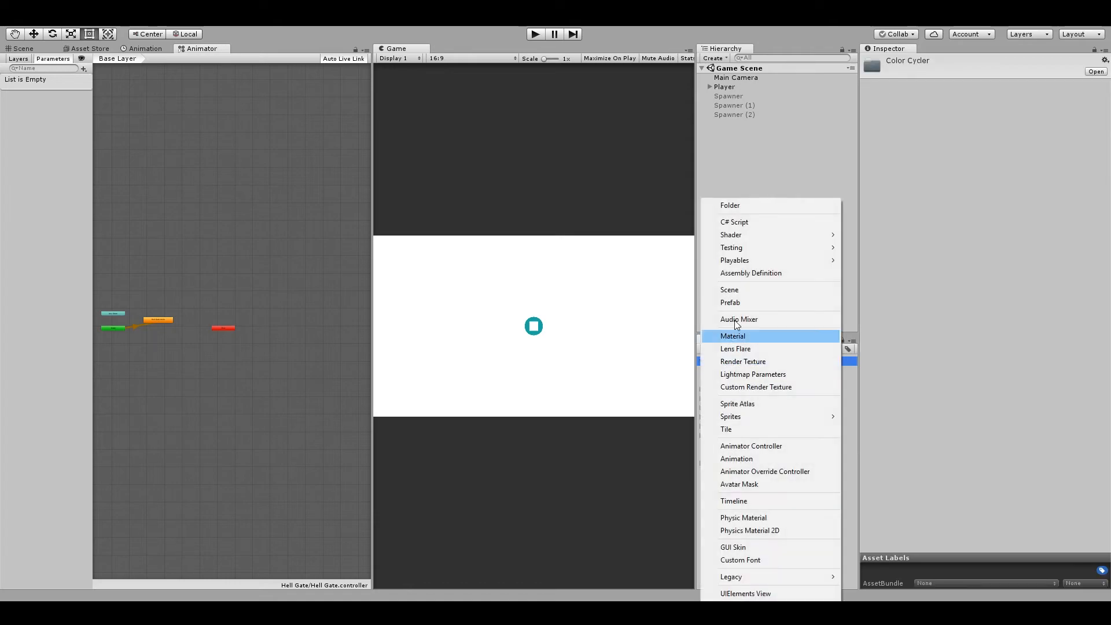
pyautogui.click(729, 205)
pyautogui.write('Editor')
pyautogui.press('Return')
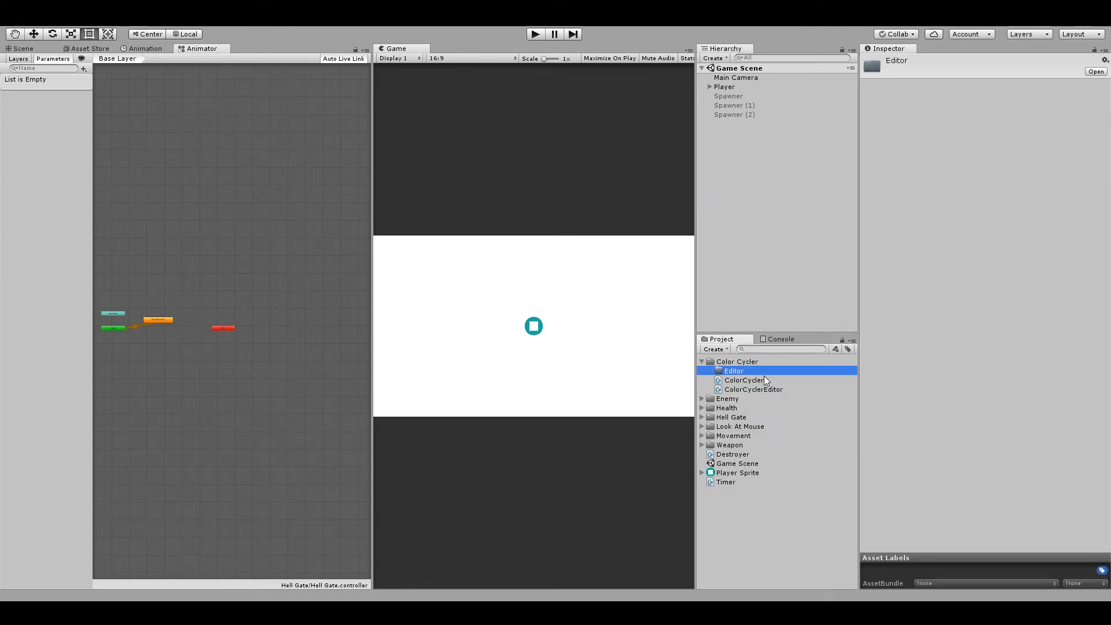
pyautogui.moveTo(753, 389); pyautogui.dragTo(753, 374)
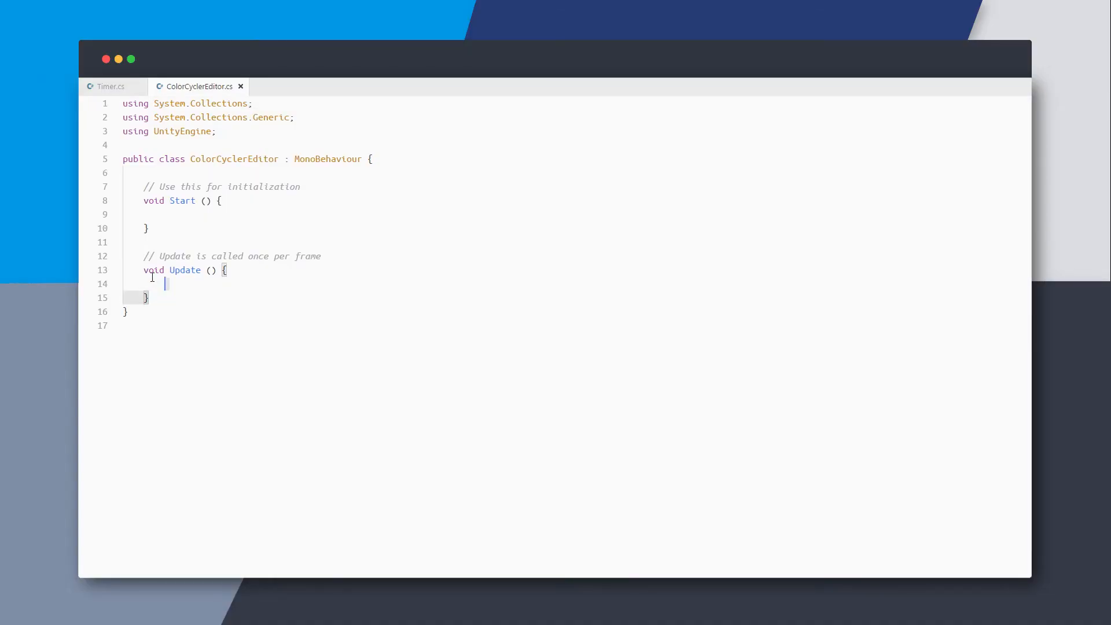
pyautogui.write(';')
# Write the custom Editor's OnInspectorGUI with DrawDefaultInspector and a Cycle button calling cycler.Cycle(), and save
pyautogui.press('Return')
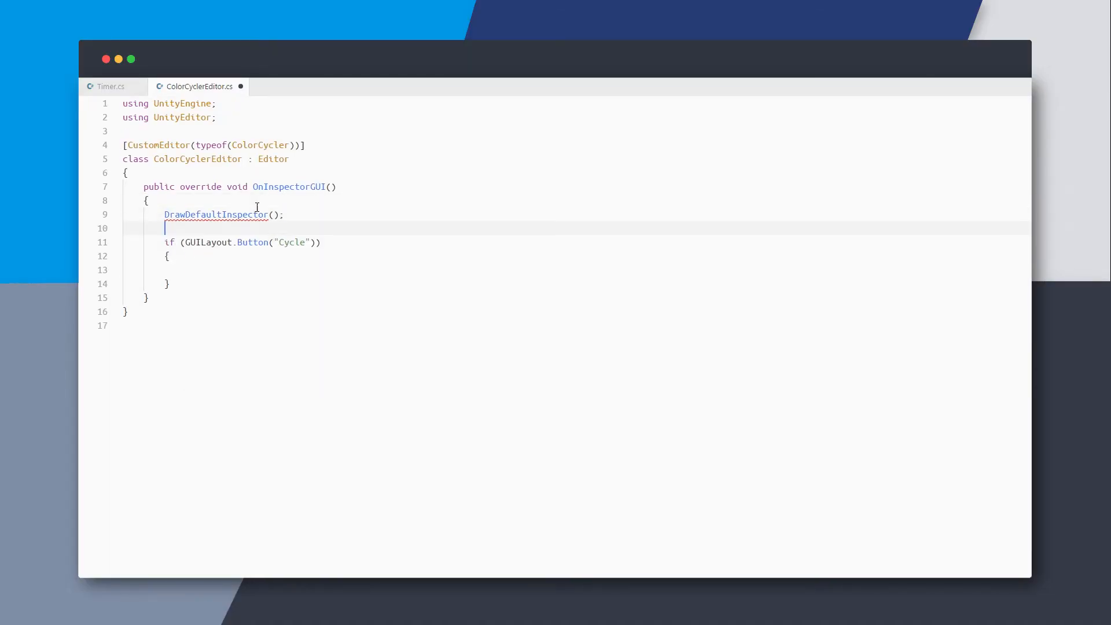
pyautogui.hotkey('ctrl', 's')
pyautogui.write('Colo')
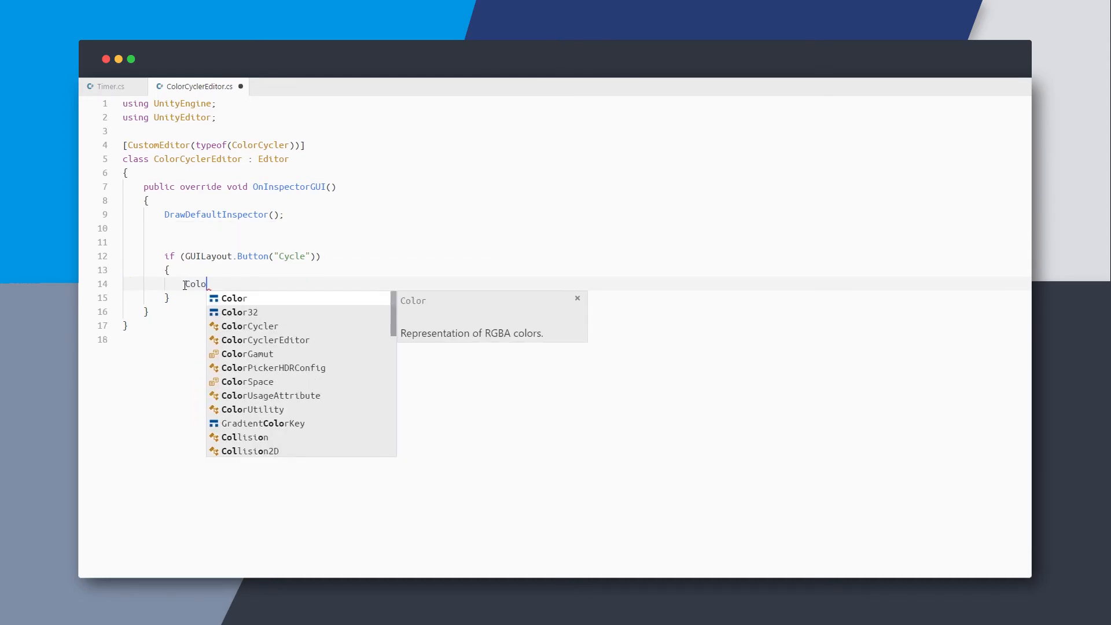
pyautogui.write('rCycler  cycler = (ColorCycler) ')
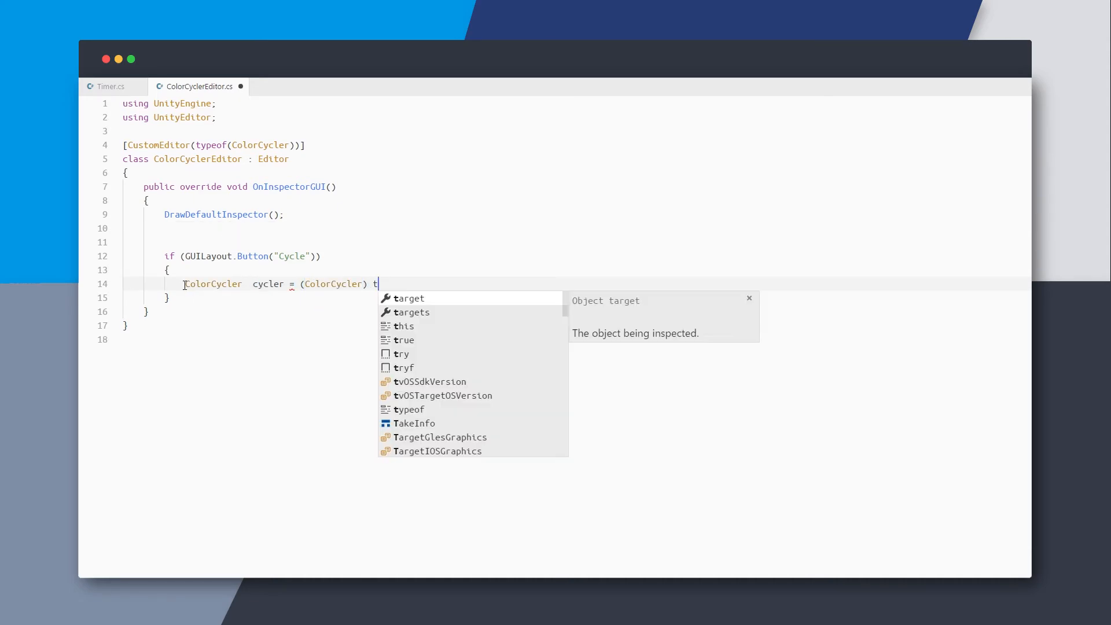
pyautogui.write('target;')
pyautogui.press('Return')
pyautogui.write('cycler.')
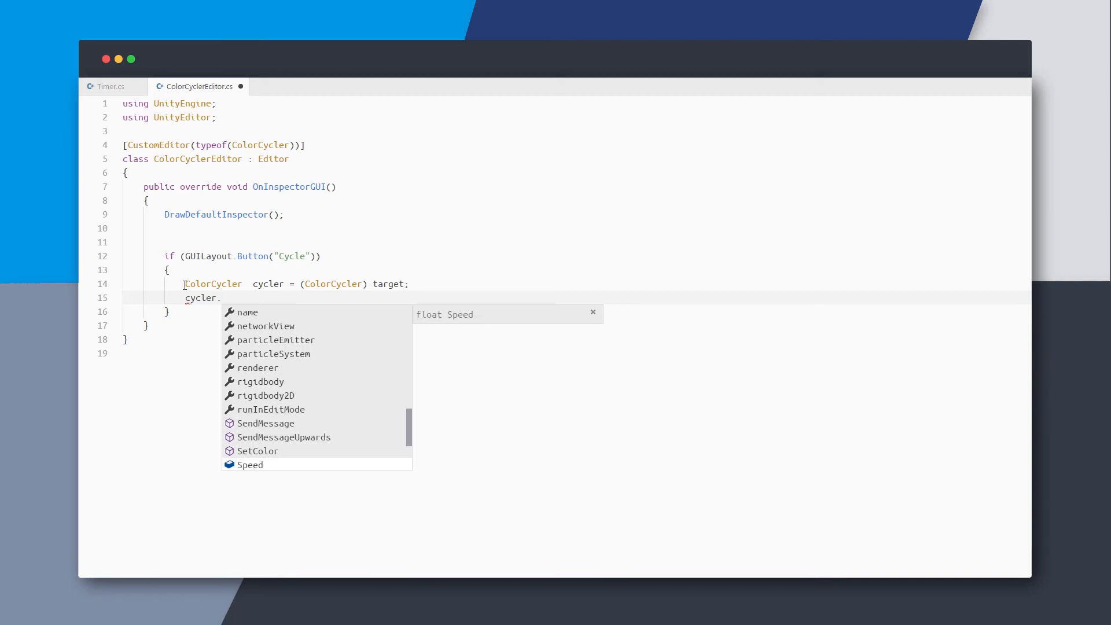
pyautogui.write('Cycle();')
pyautogui.hotkey('ctrl', 's')
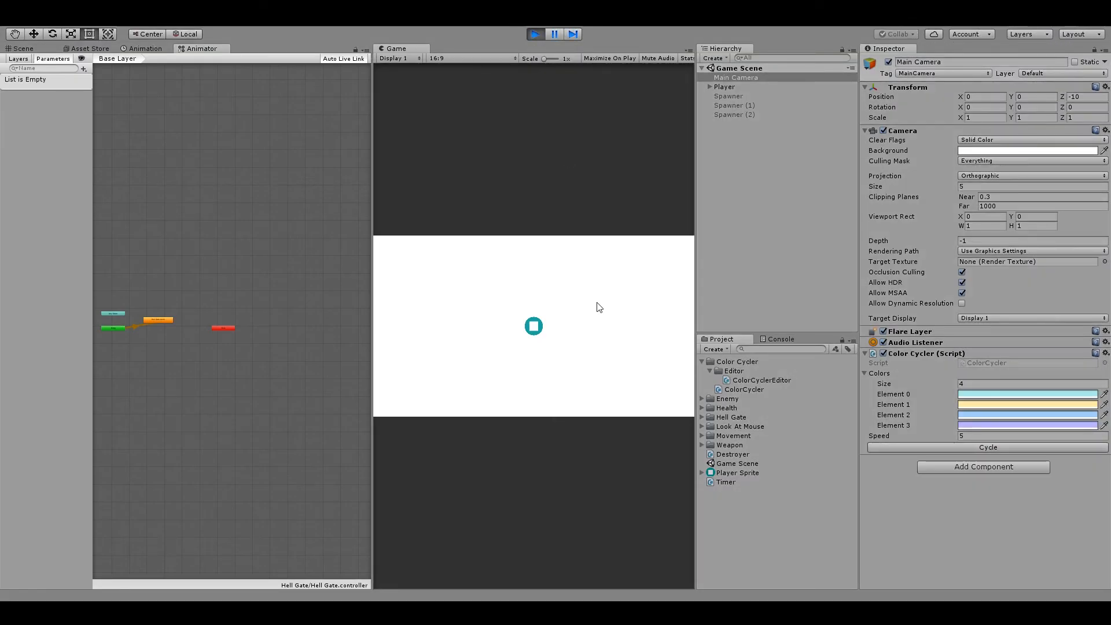
# Cycle the background through pale yellow and light blue with the Cycle button, then stop play mode
pyautogui.click(940, 445)
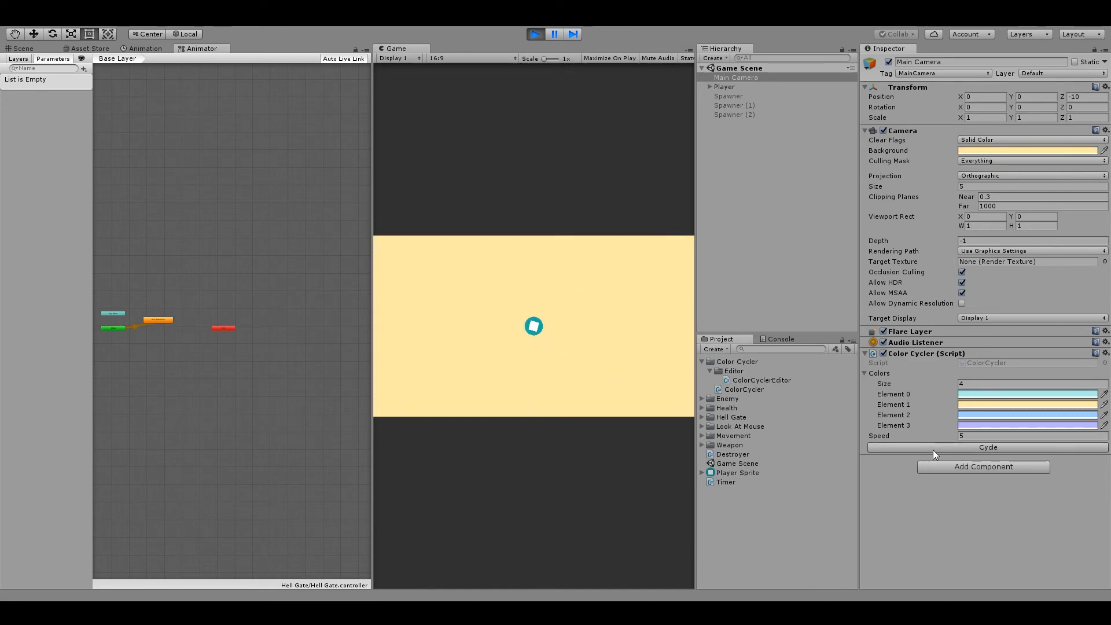
pyautogui.click(932, 450)
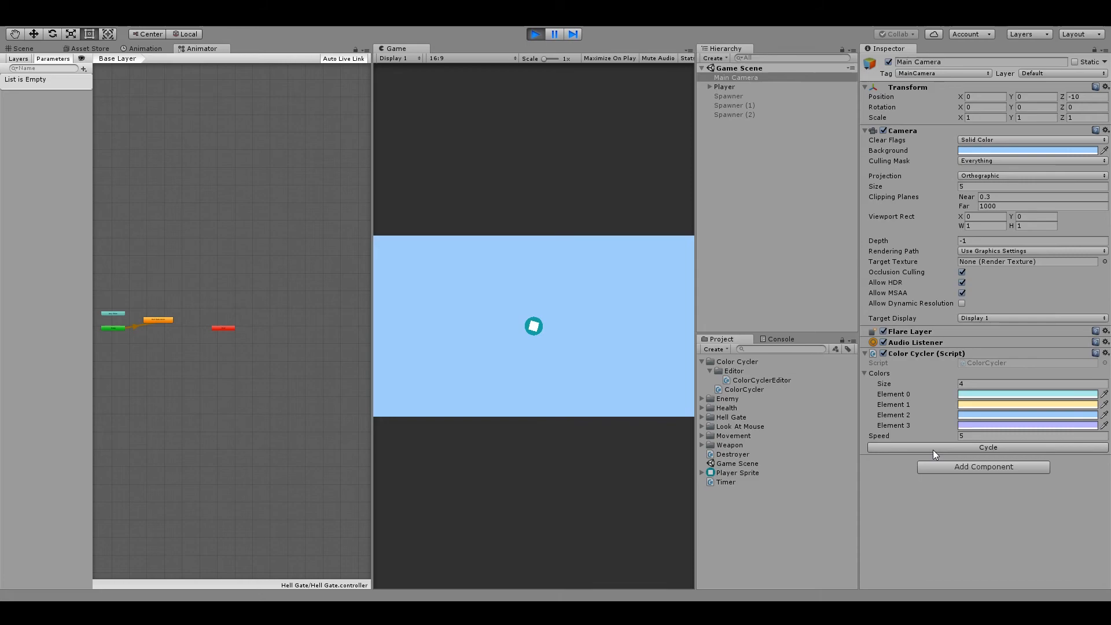
pyautogui.click(932, 450)
pyautogui.hotkey('ctrl', 'p')
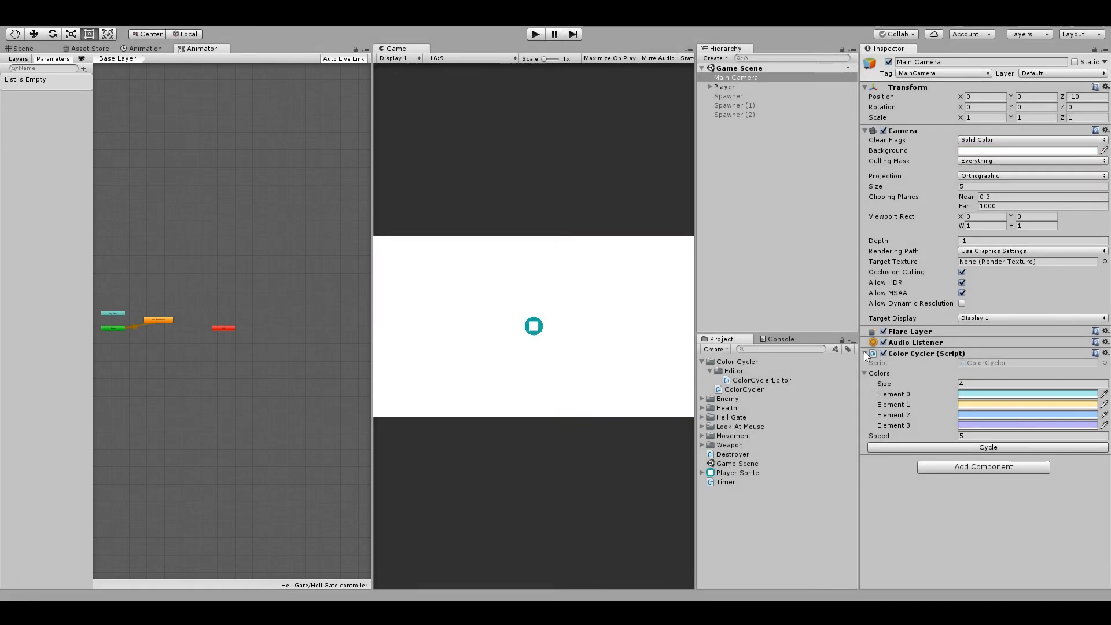
# Add a Timer component to Main Camera running every 5 with Run On Awake off
pyautogui.click(981, 466)
pyautogui.write('tim')
pyautogui.press('Return')
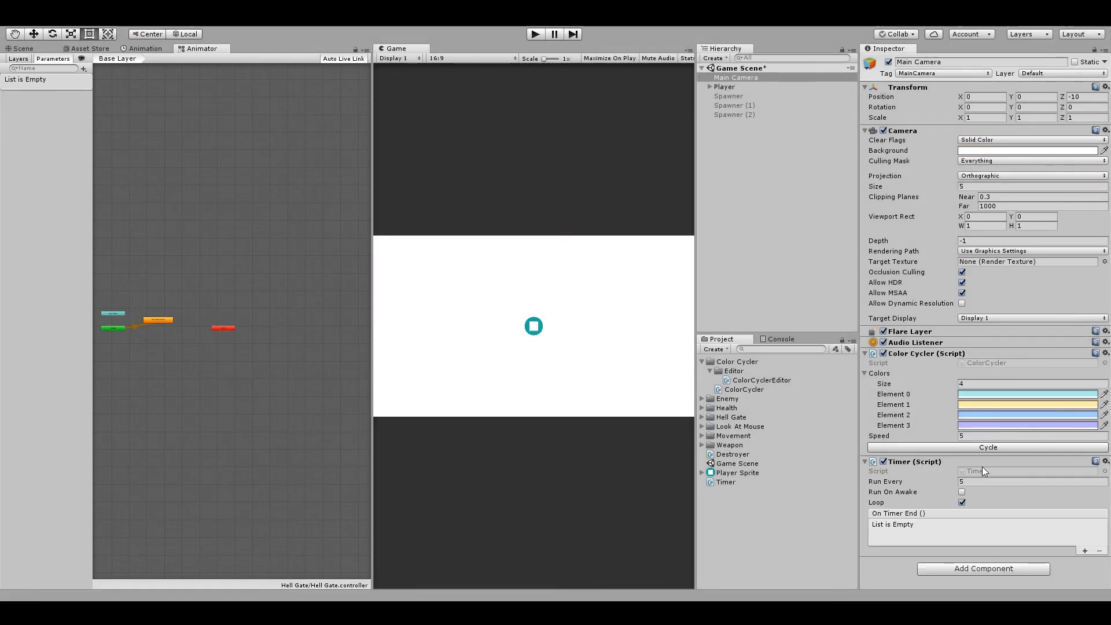
pyautogui.click(983, 480)
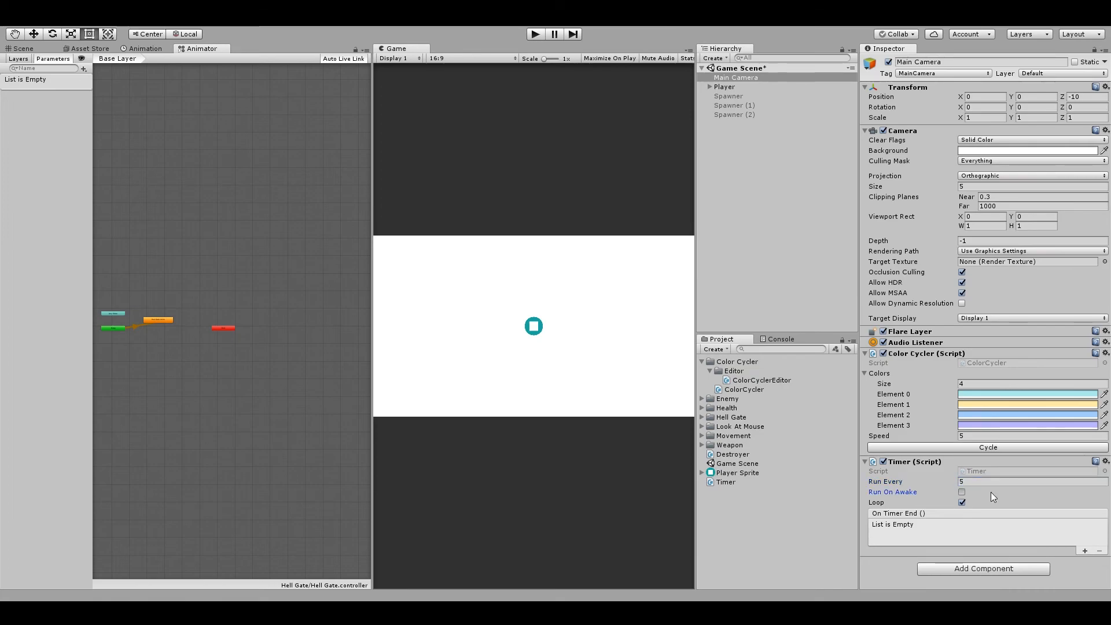
pyautogui.click(961, 491)
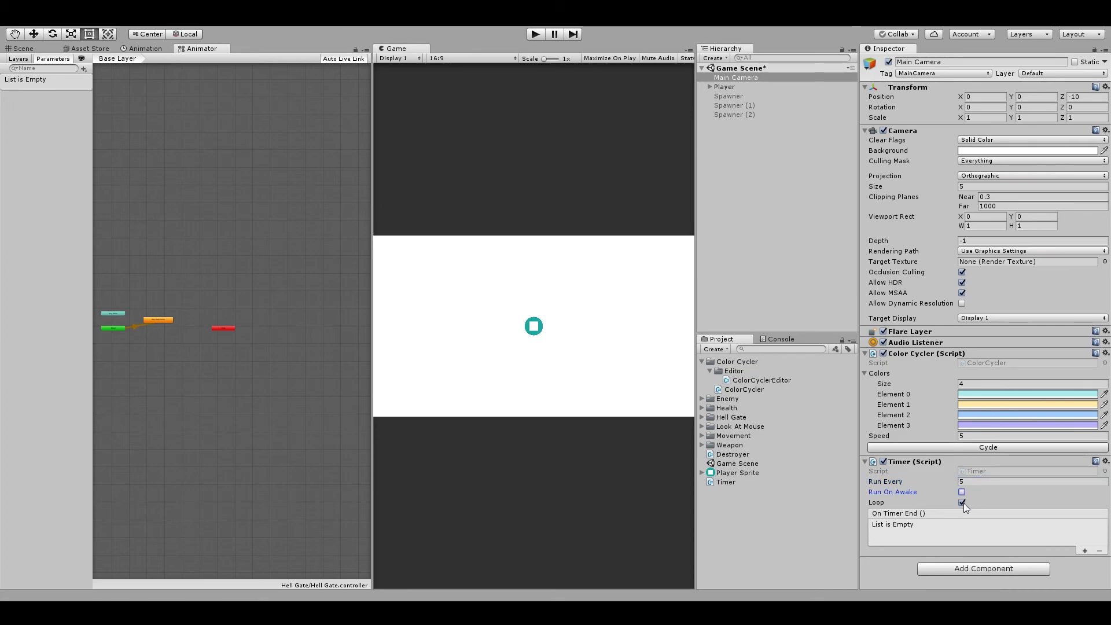
# Add an On Timer End entry targeting Main Camera that calls ColorCycler.Cycle()
pyautogui.click(1084, 551)
pyautogui.moveTo(735, 77); pyautogui.dragTo(902, 536)
pyautogui.click(984, 524)
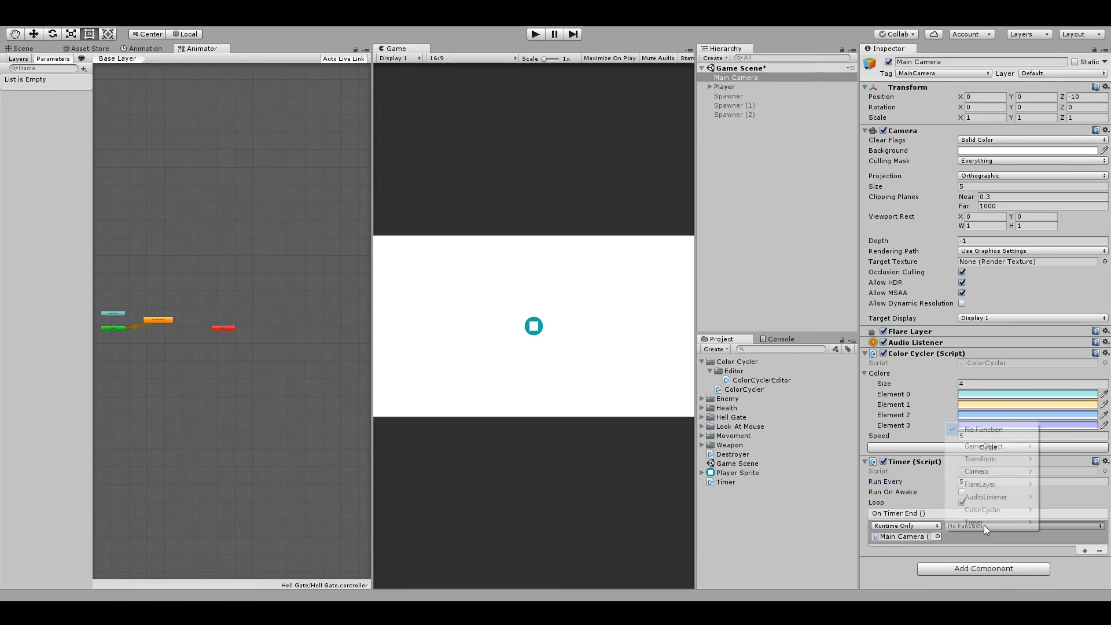
pyautogui.moveTo(984, 509)
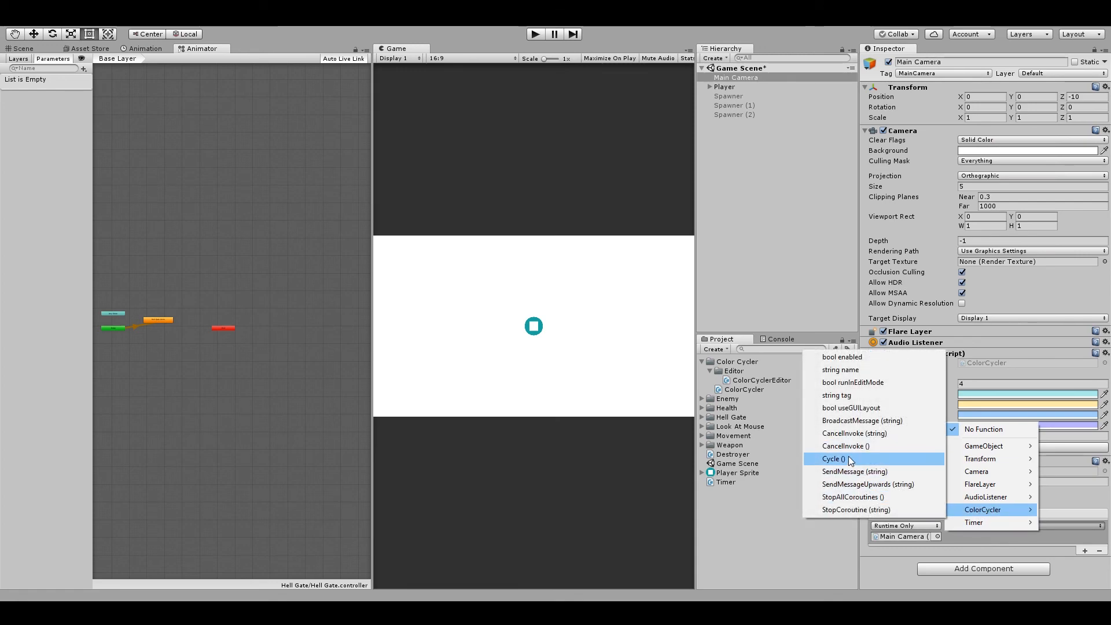
pyautogui.click(849, 459)
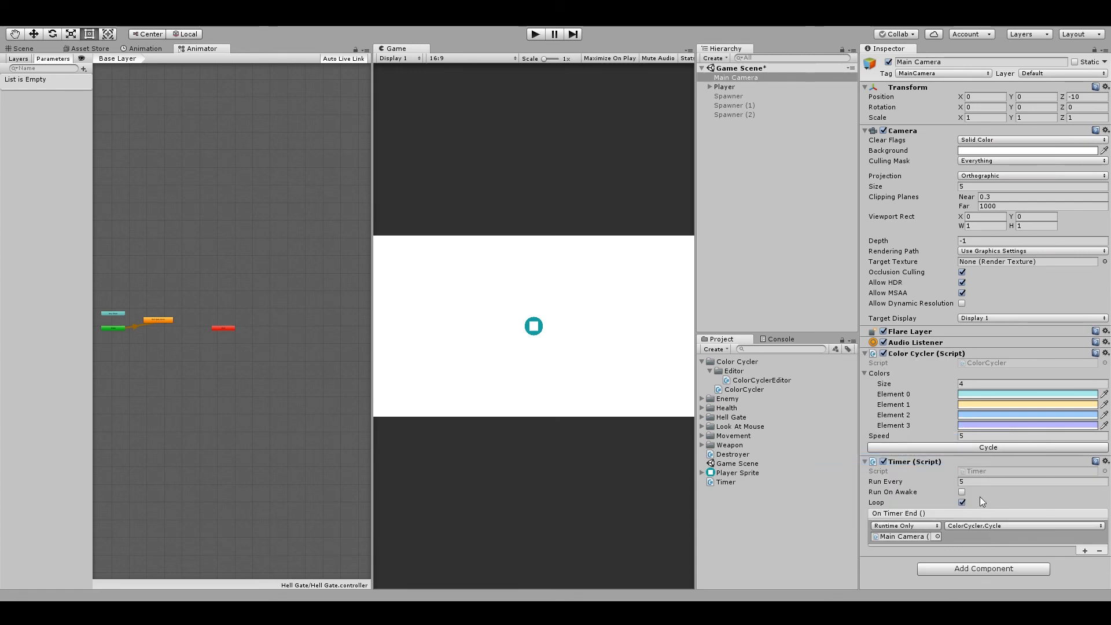